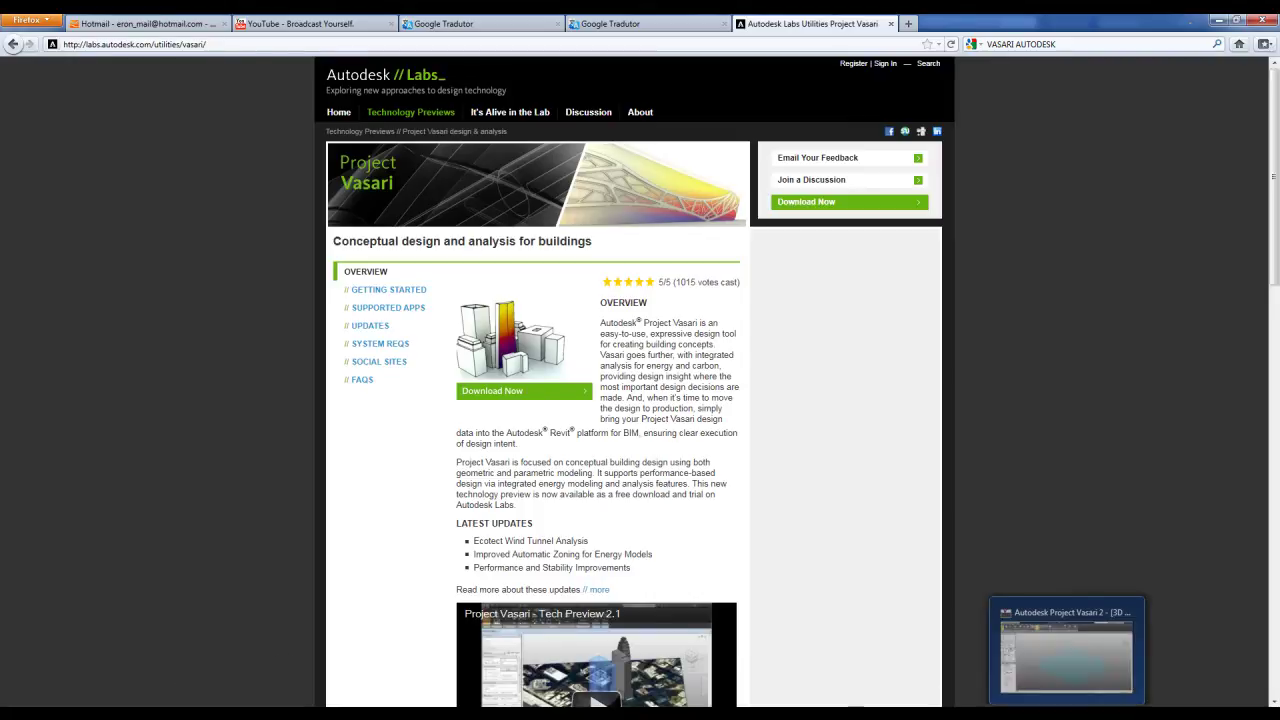
- Switch to the open Project1 3D view in Autodesk Project Vasari
{"action": "left_click", "coordinate": [1068, 712]}
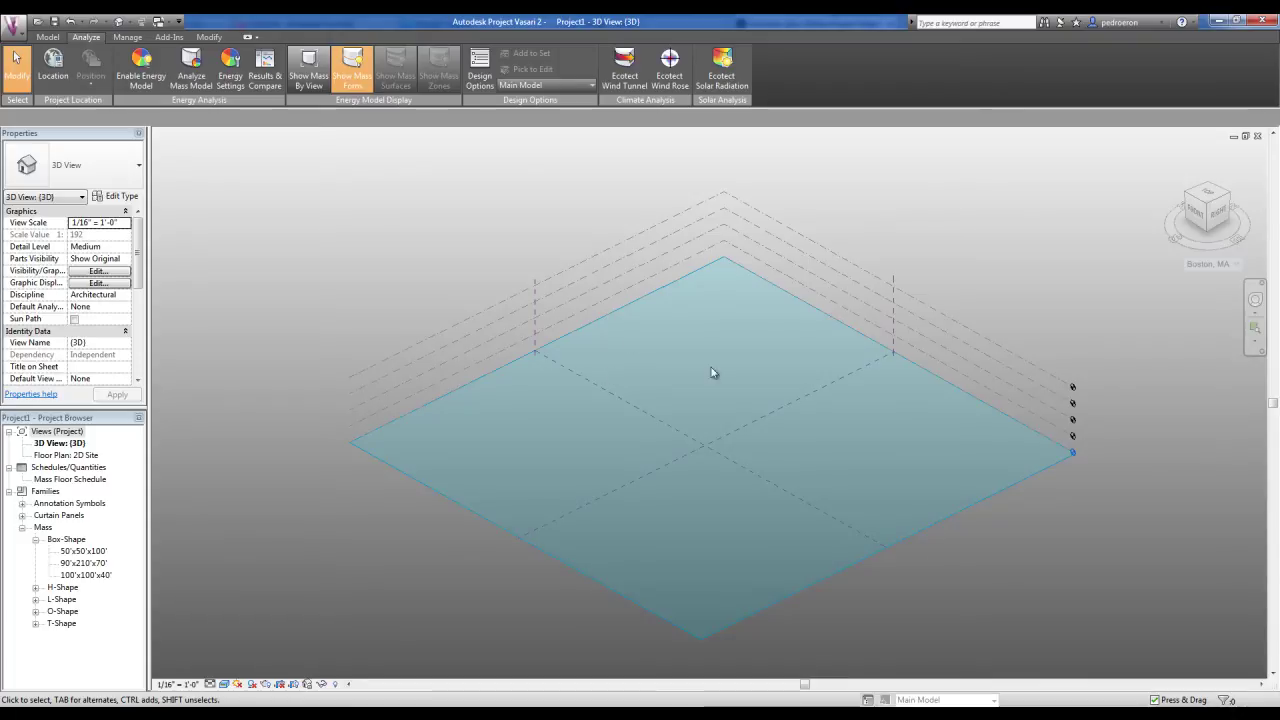
{"action": "middle_click_drag", "start_coordinate": [749, 415], "coordinate": [742, 415]}
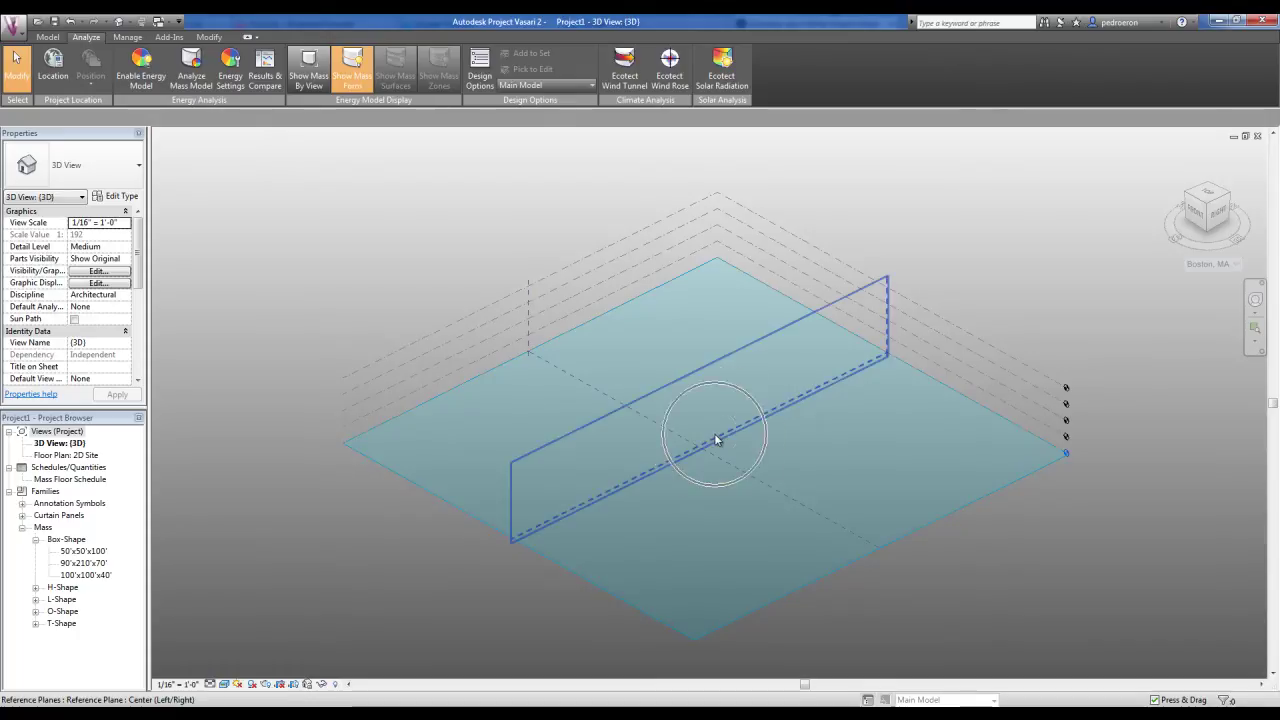
{"action": "middle_click_drag", "start_coordinate": [846, 432], "coordinate": [837, 433]}
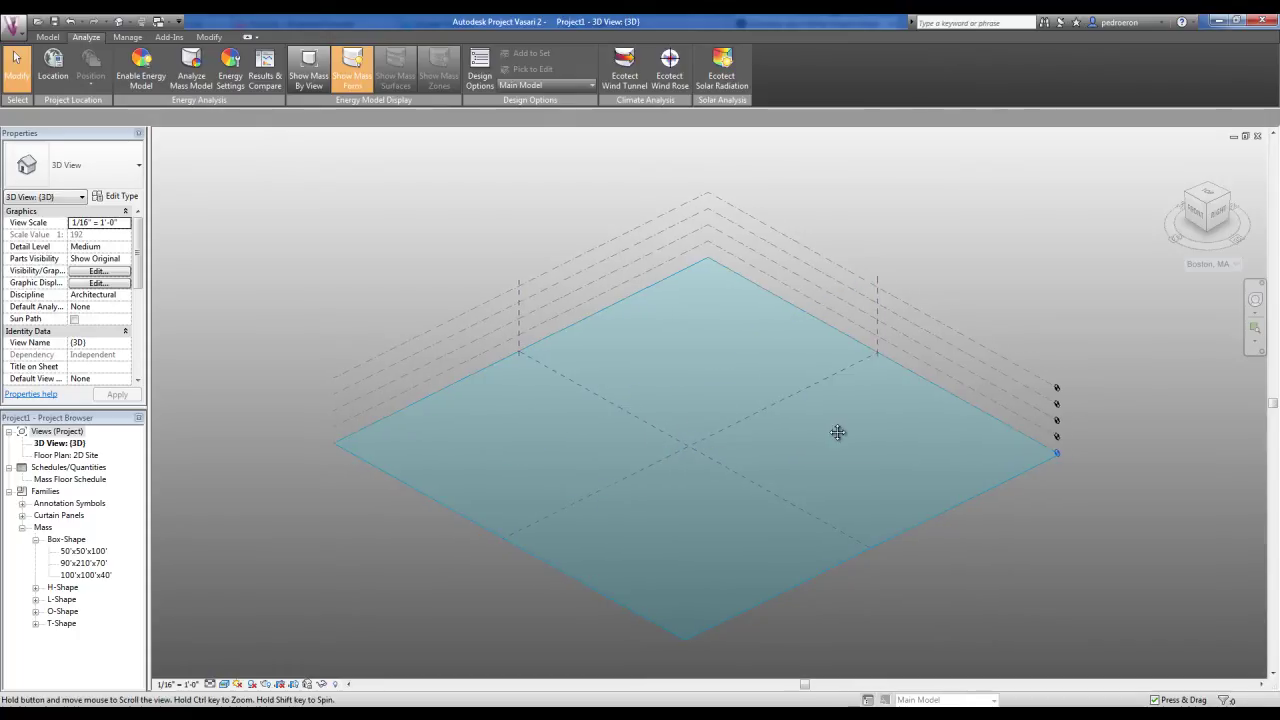
{"action": "middle_click_drag", "start_coordinate": [674, 382], "coordinate": [677, 384]}
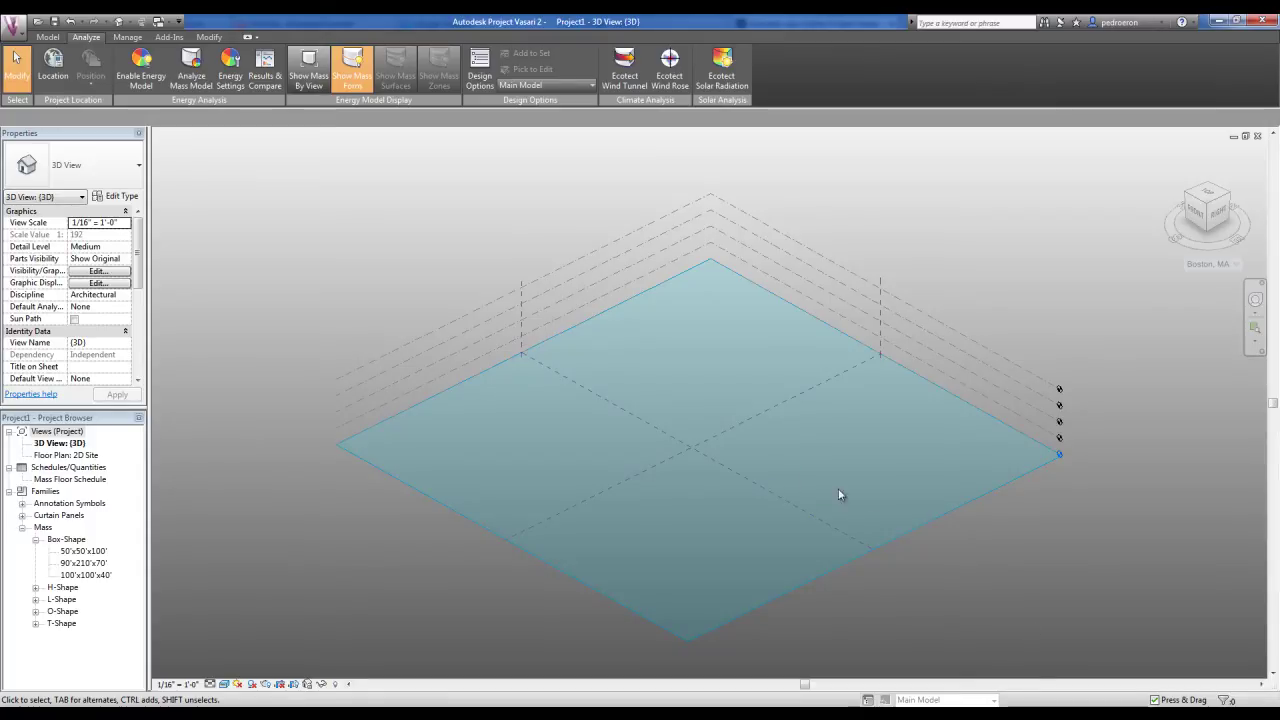
{"action": "middle_click_drag", "start_coordinate": [808, 475], "coordinate": [810, 478]}
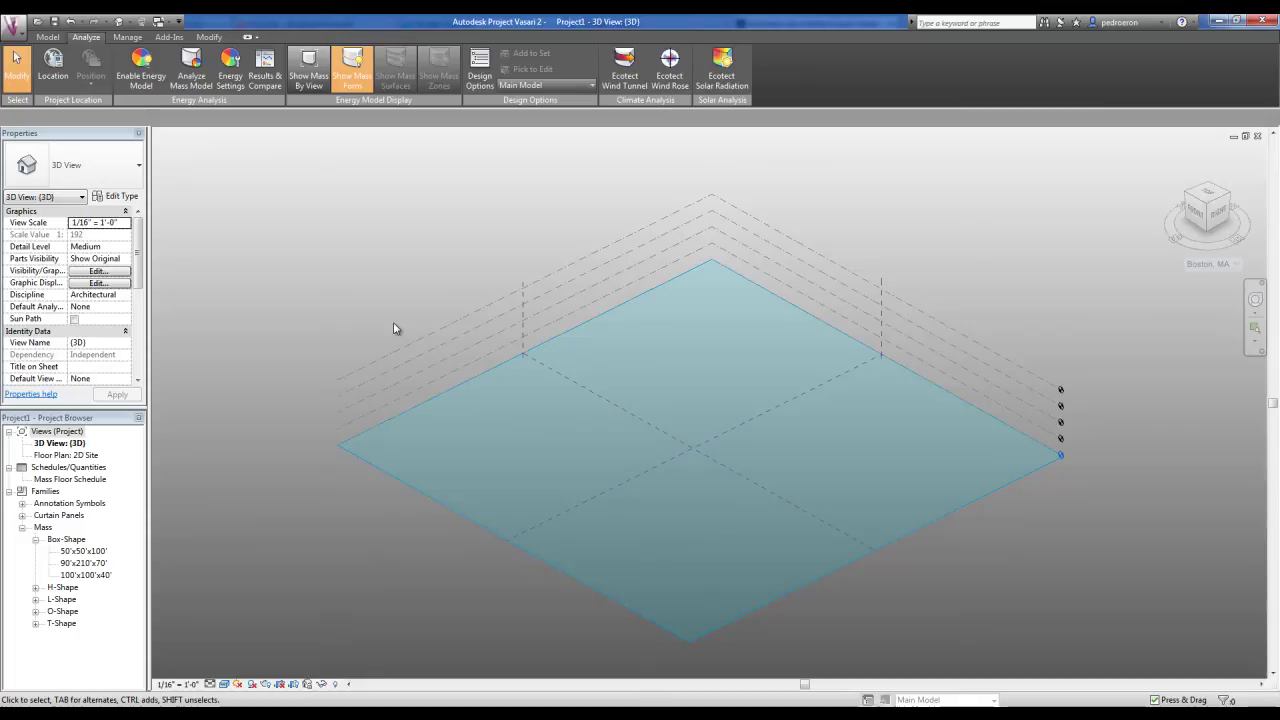
- Import the CAD file PLANE.dxf from the Desktop, using Auto - Origin to Origin positioning
{"action": "left_click", "coordinate": [12, 24]}
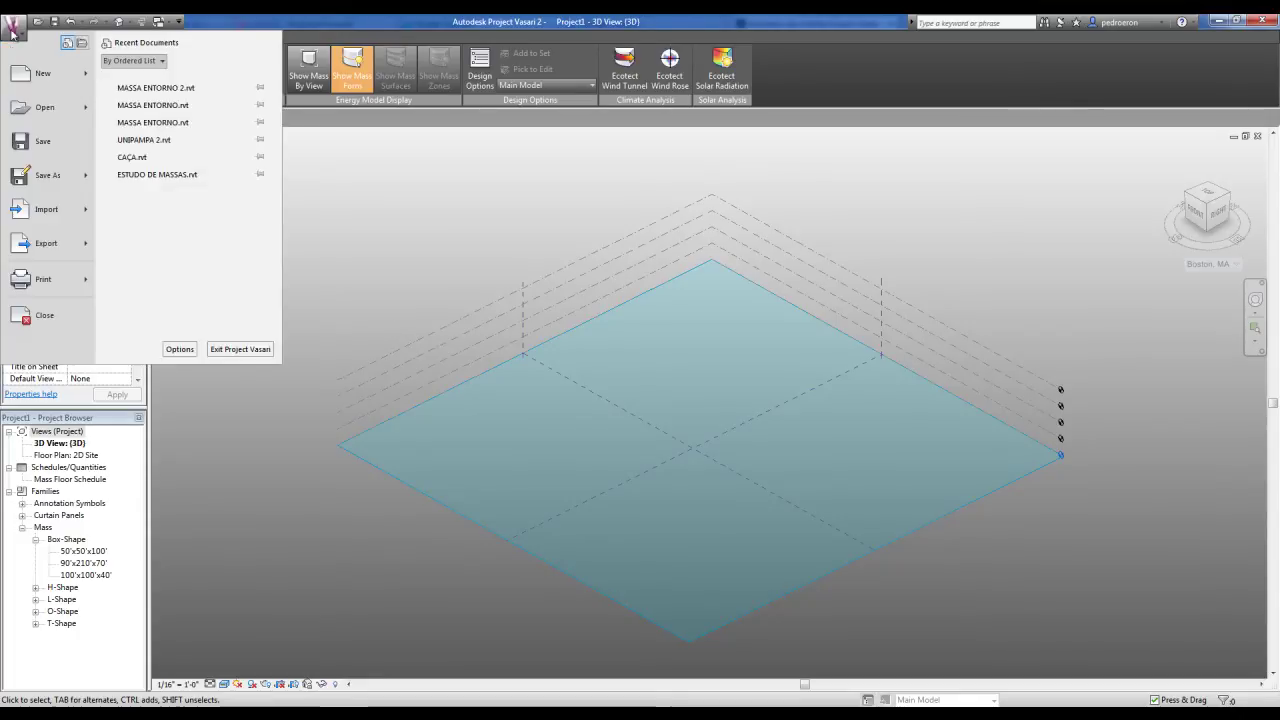
{"action": "key", "text": "ctrl"}
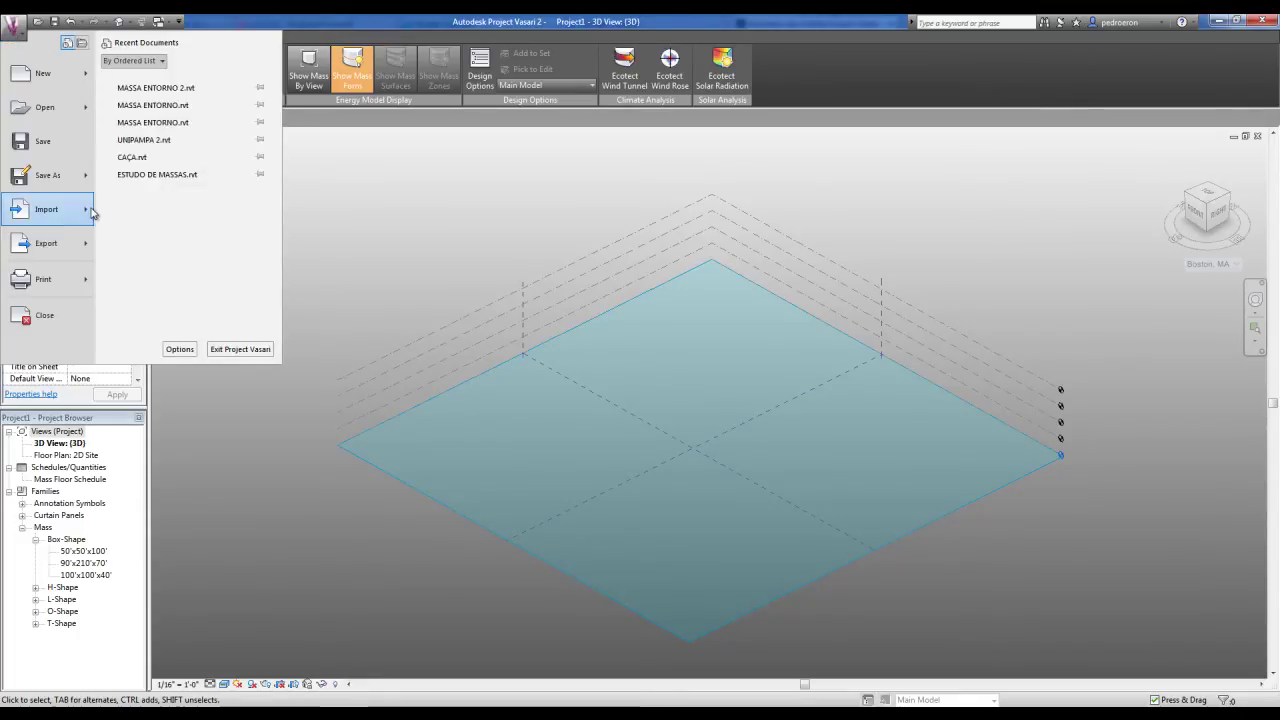
{"action": "mouse_move", "coordinate": [95, 212]}
{"action": "left_click", "coordinate": [122, 87]}
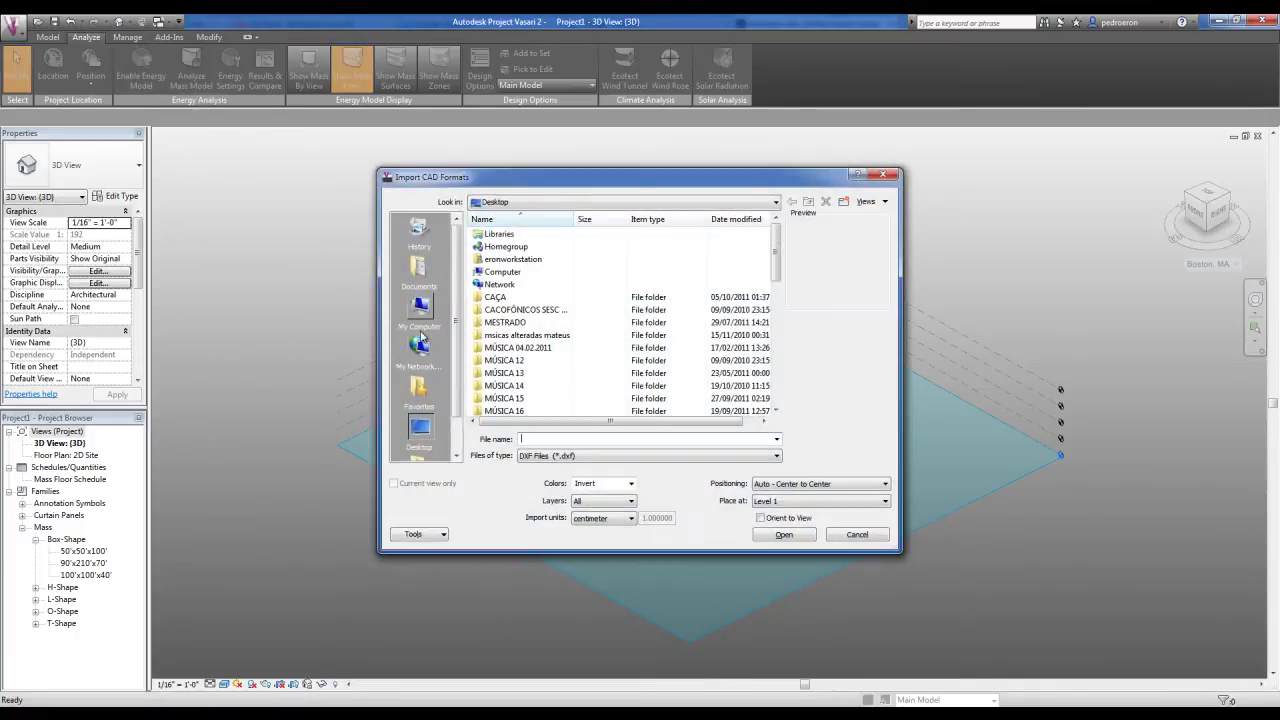
{"action": "left_click_drag", "start_coordinate": [776, 255], "coordinate": [773, 430]}
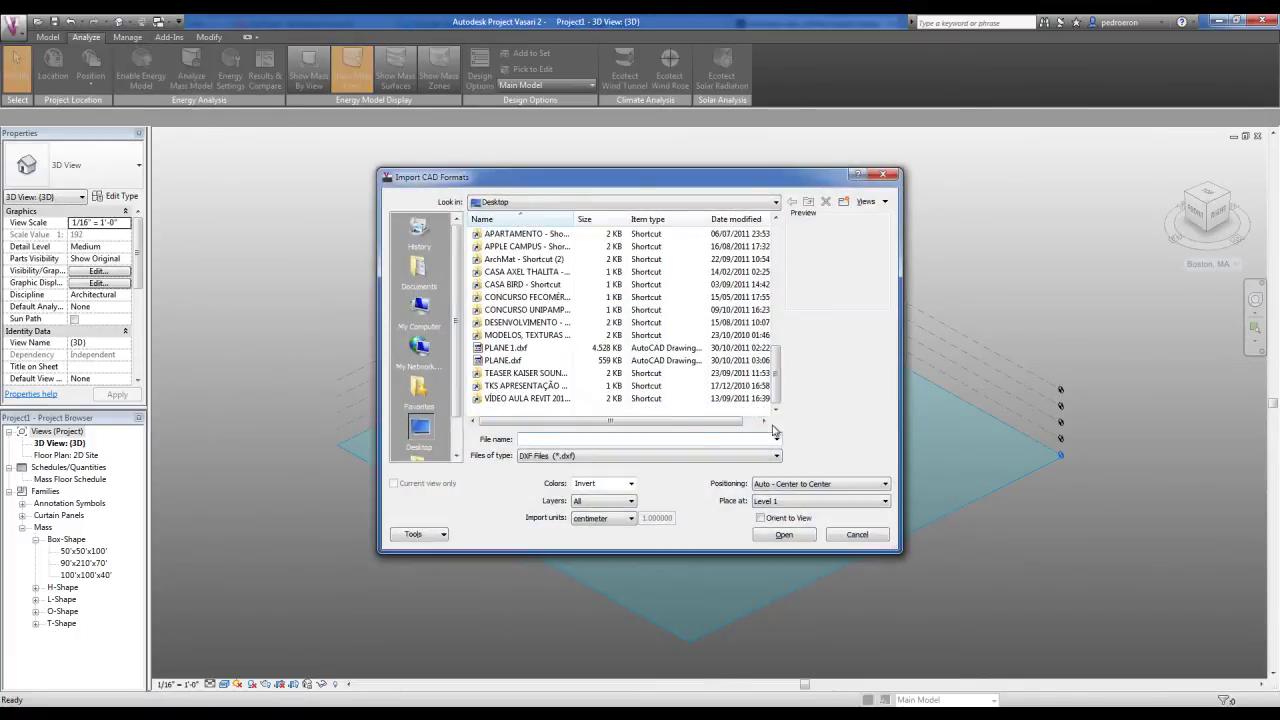
{"action": "left_click", "coordinate": [505, 360]}
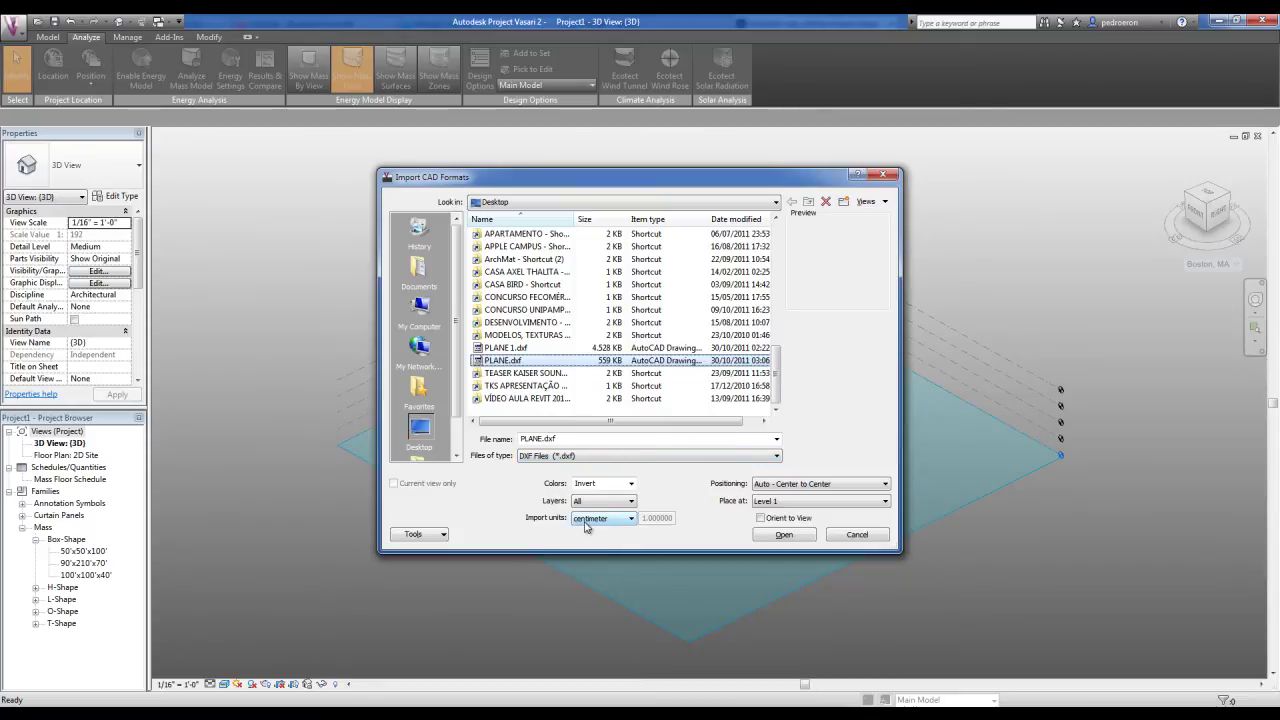
{"action": "left_click", "coordinate": [800, 484]}
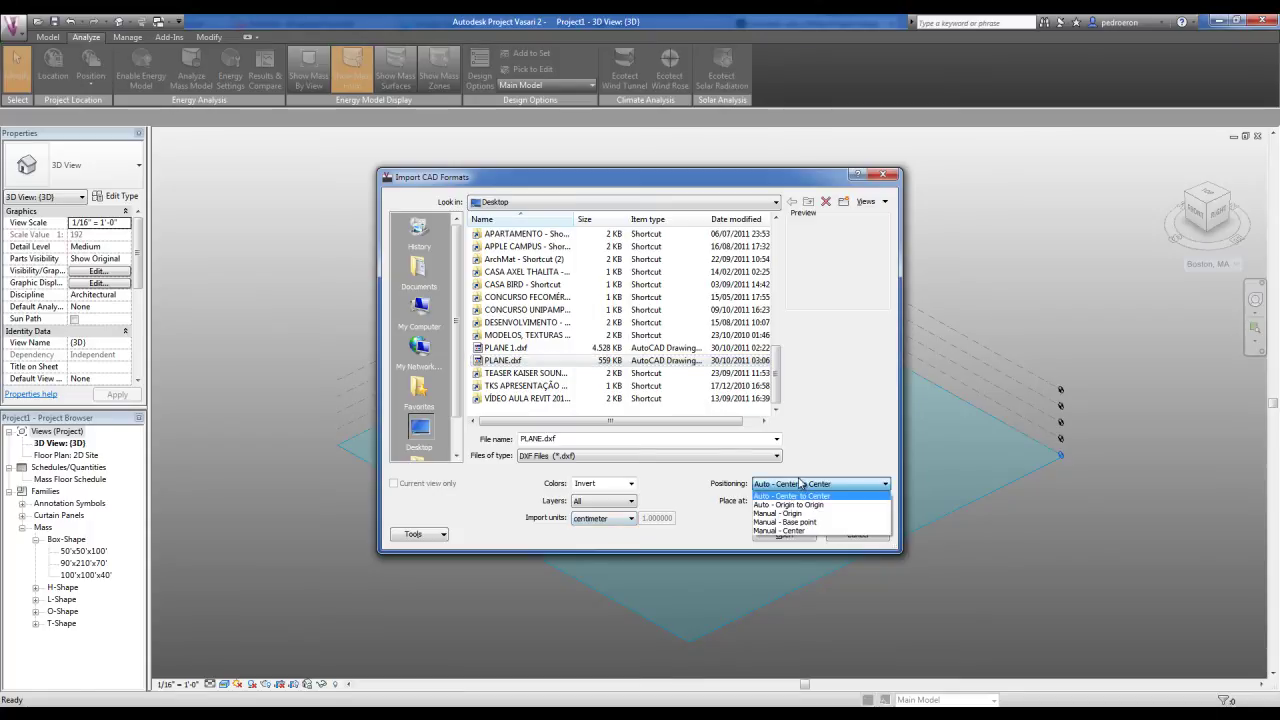
{"action": "left_click", "coordinate": [795, 504]}
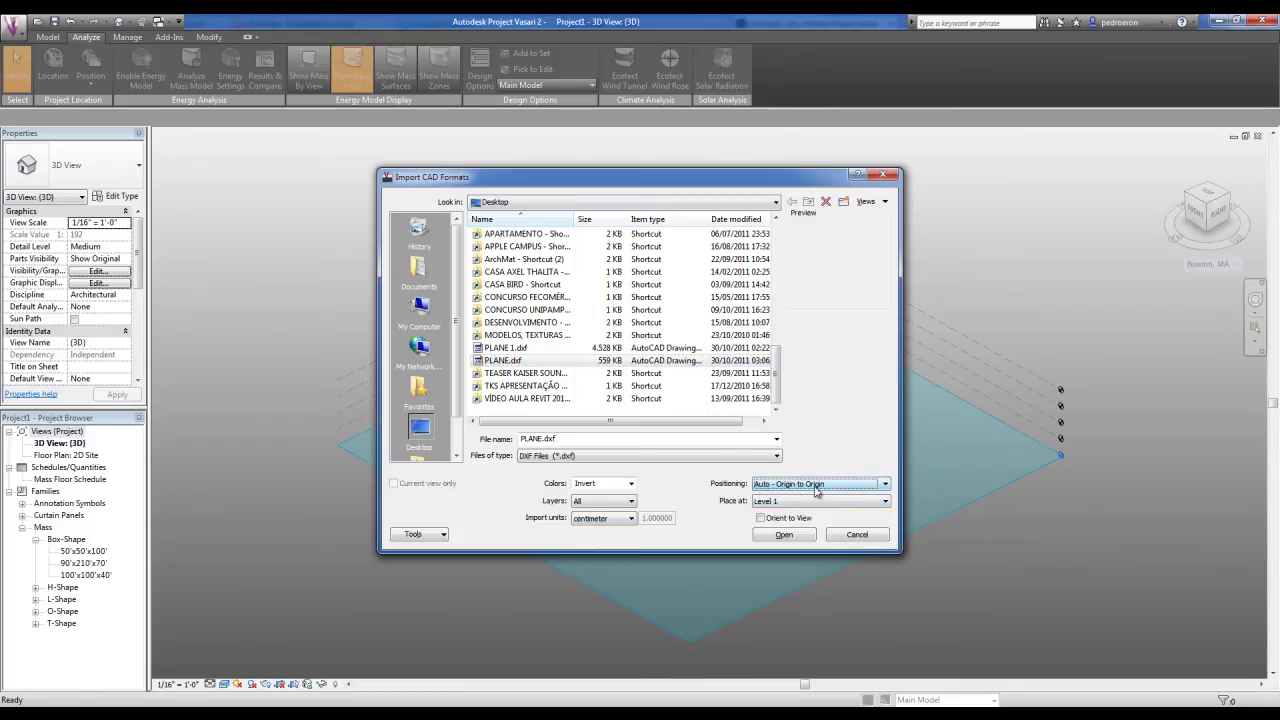
{"action": "left_click", "coordinate": [777, 539]}
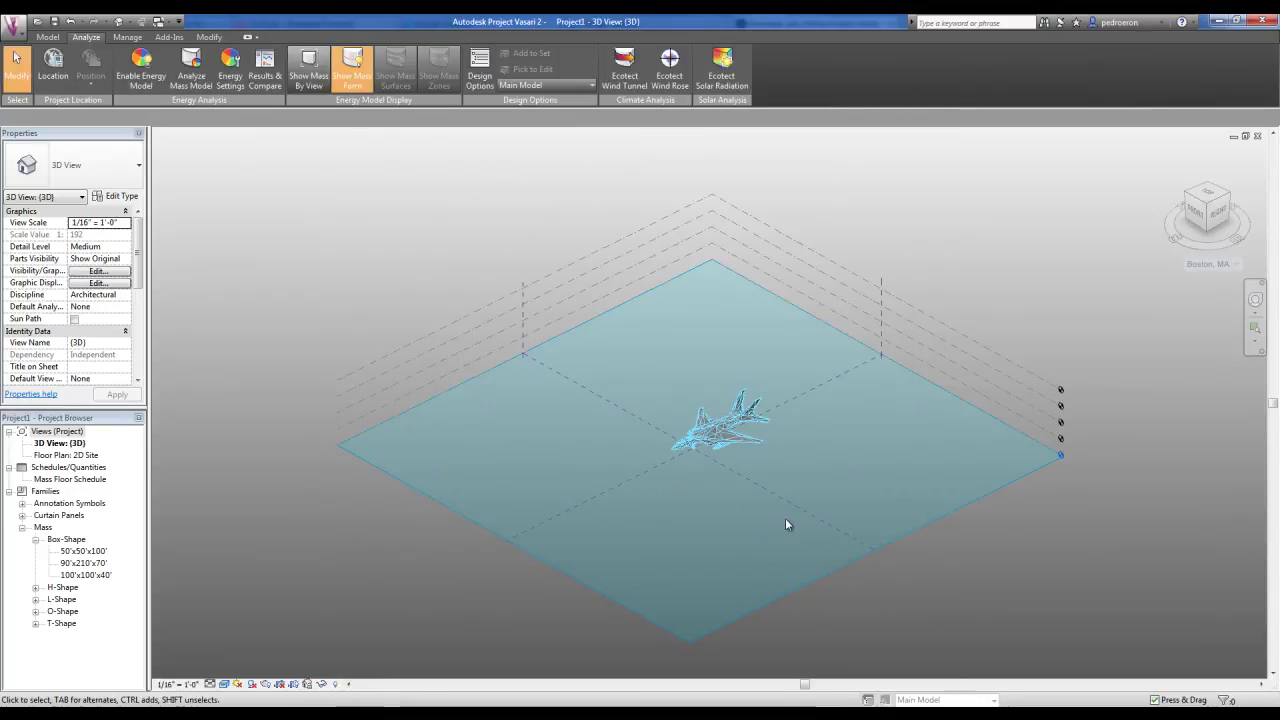
- Launch the Ecotect Wind Tunnel analysis for the imported plane and maximize its window
{"action": "scroll", "coordinate": [766, 485], "scroll_direction": "up", "scroll_amount": 5}
{"action": "middle_click_drag", "start_coordinate": [705, 488], "coordinate": [723, 553]}
{"action": "middle_click_drag", "start_coordinate": [799, 503], "coordinate": [721, 485]}
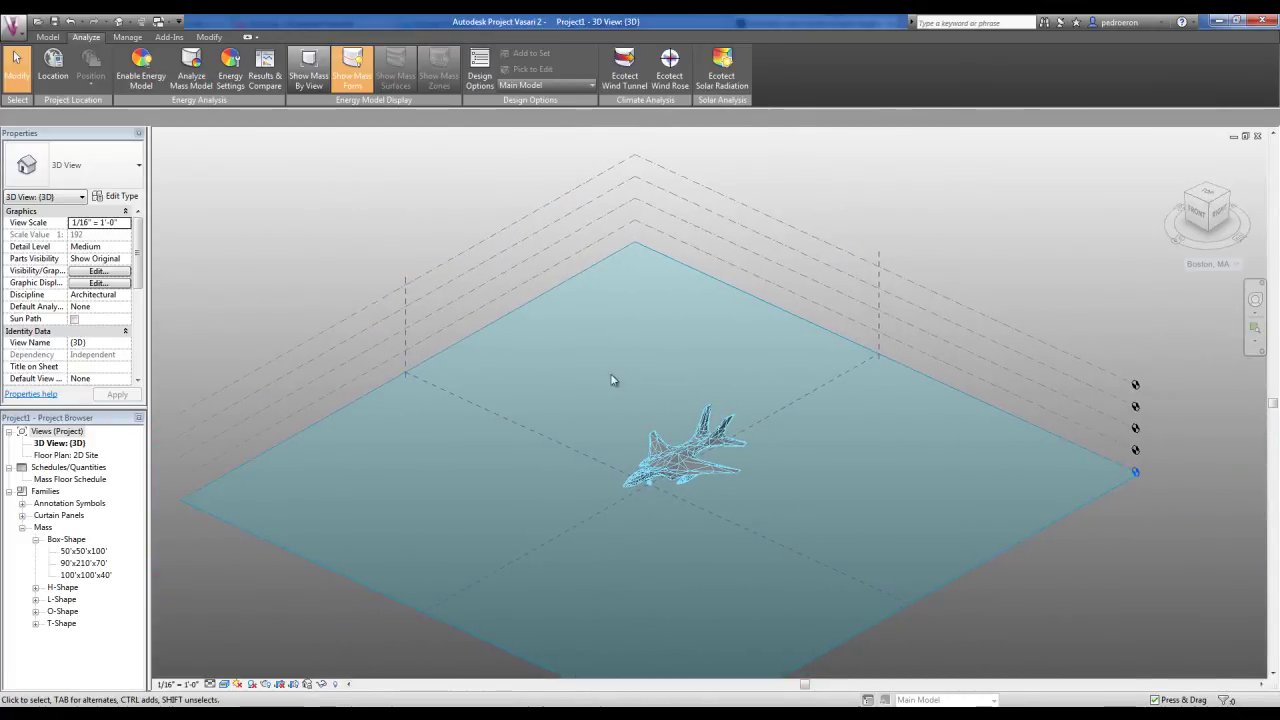
{"action": "middle_click_drag", "start_coordinate": [659, 433], "coordinate": [644, 412]}
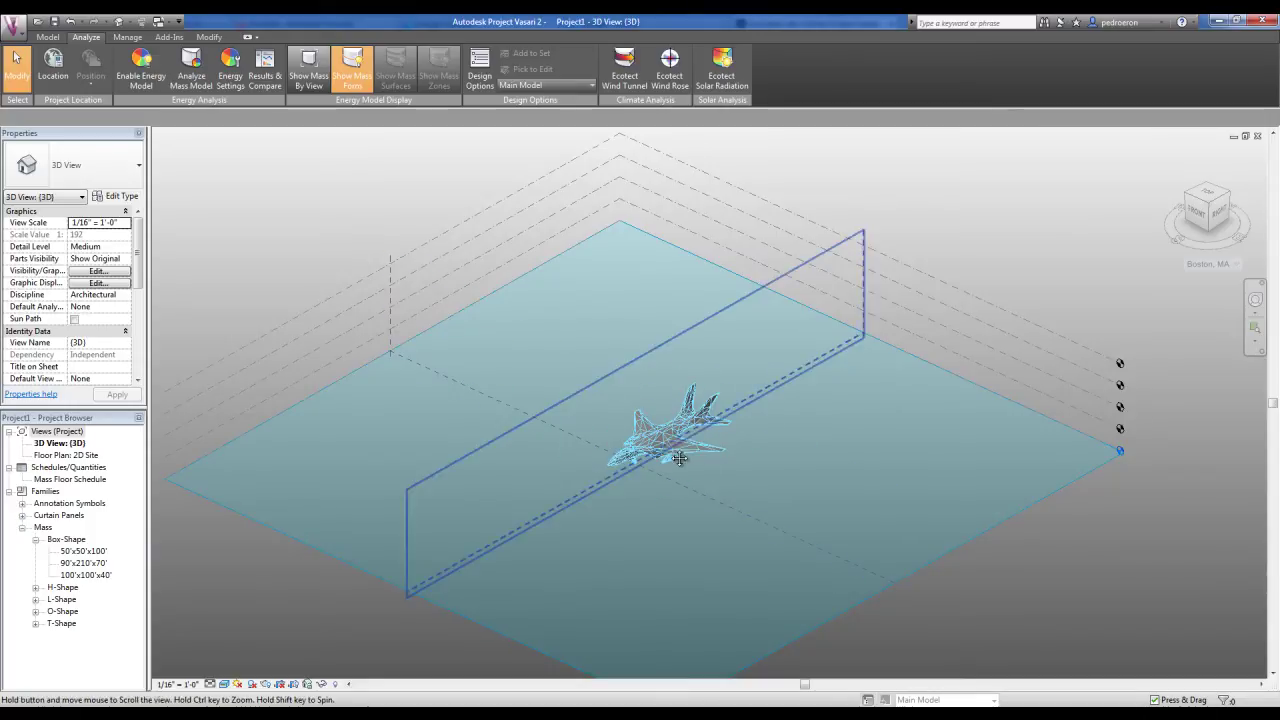
{"action": "scroll", "coordinate": [665, 455], "scroll_direction": "up", "scroll_amount": 3}
{"action": "middle_click_drag", "start_coordinate": [582, 470], "coordinate": [576, 466]}
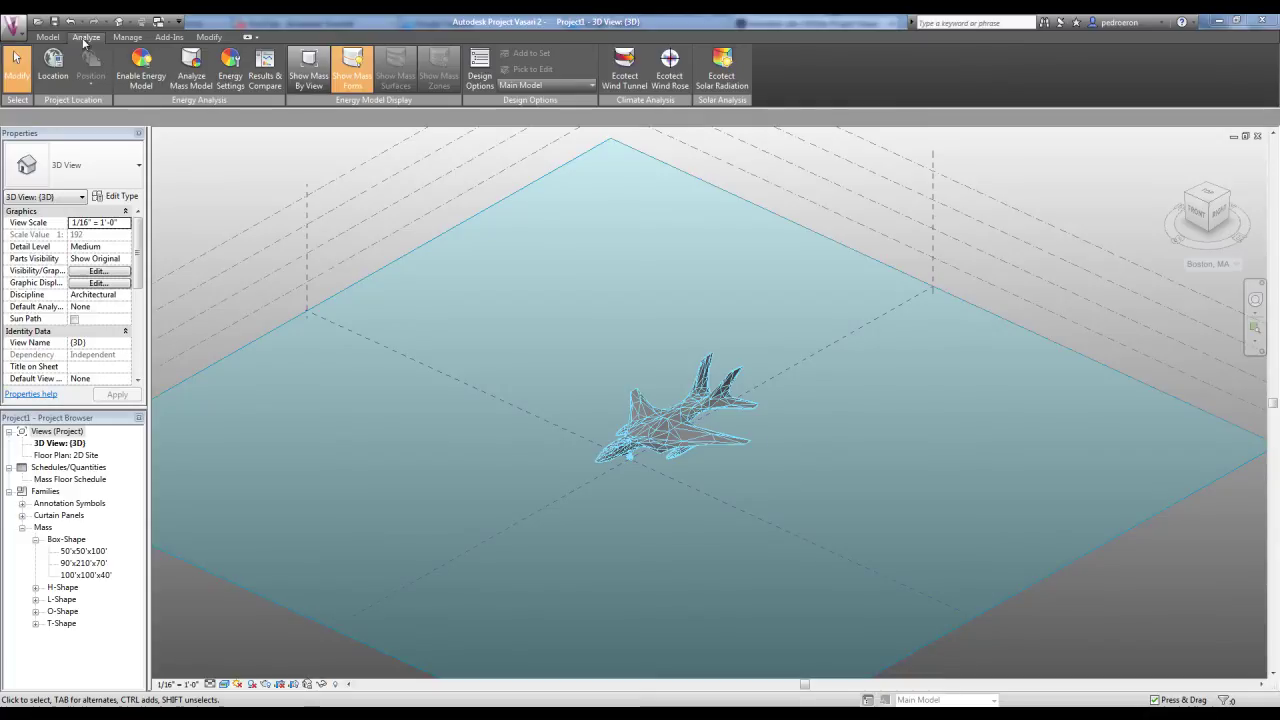
{"action": "left_click", "coordinate": [623, 82]}
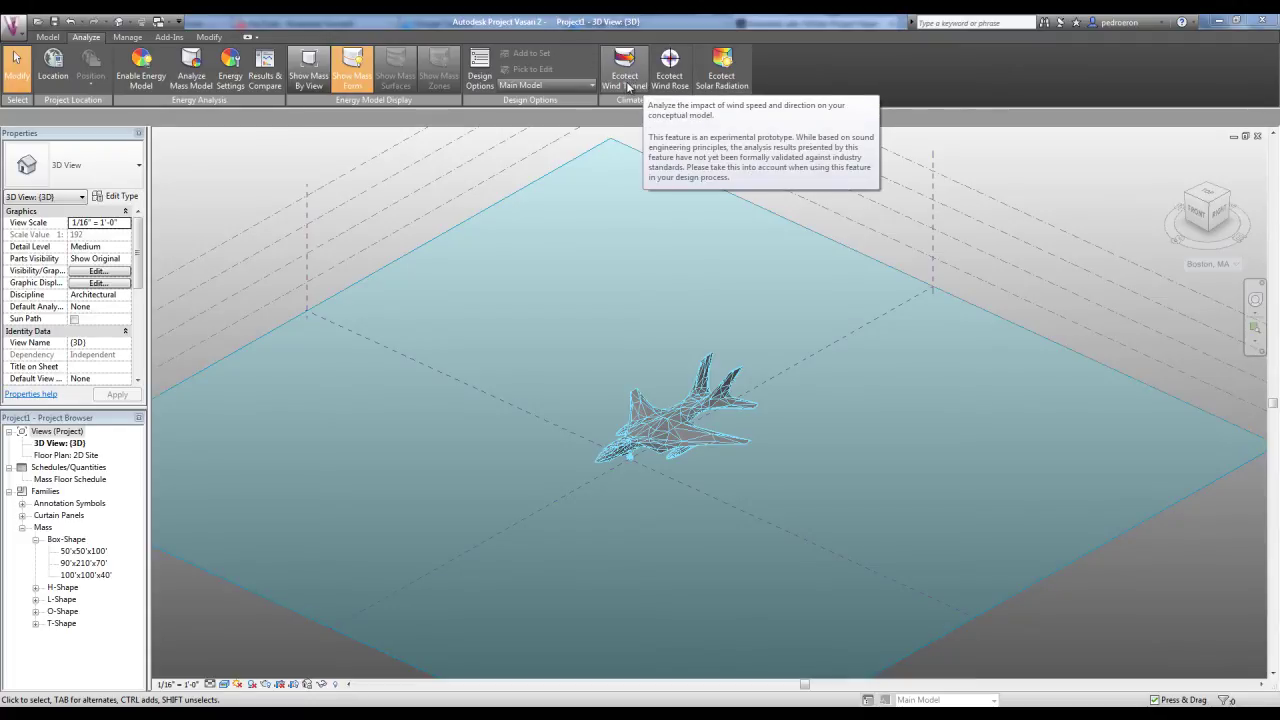
{"action": "left_click", "coordinate": [634, 75]}
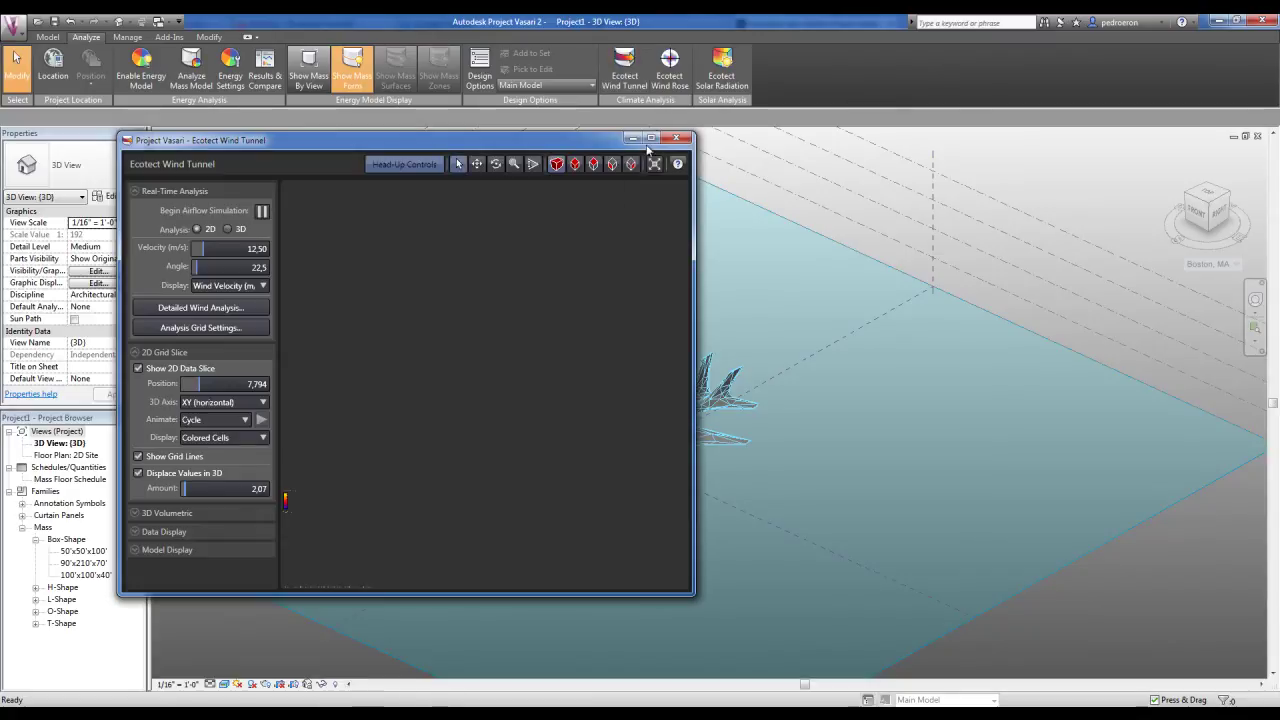
{"action": "left_click", "coordinate": [651, 138]}
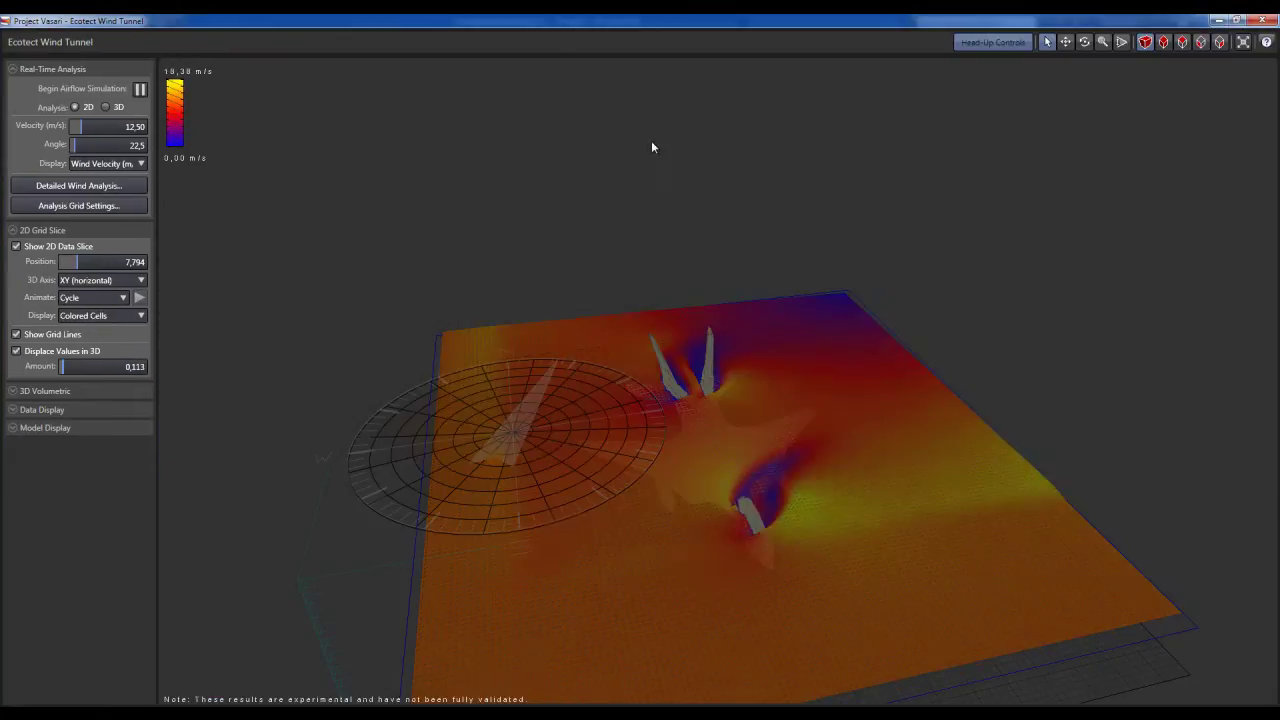
- Redirect the simulated wind with the compass arrow to an angle of 38,0 and a velocity of 17,30 m/s
{"action": "right_click_drag", "start_coordinate": [755, 405], "coordinate": [759, 363]}
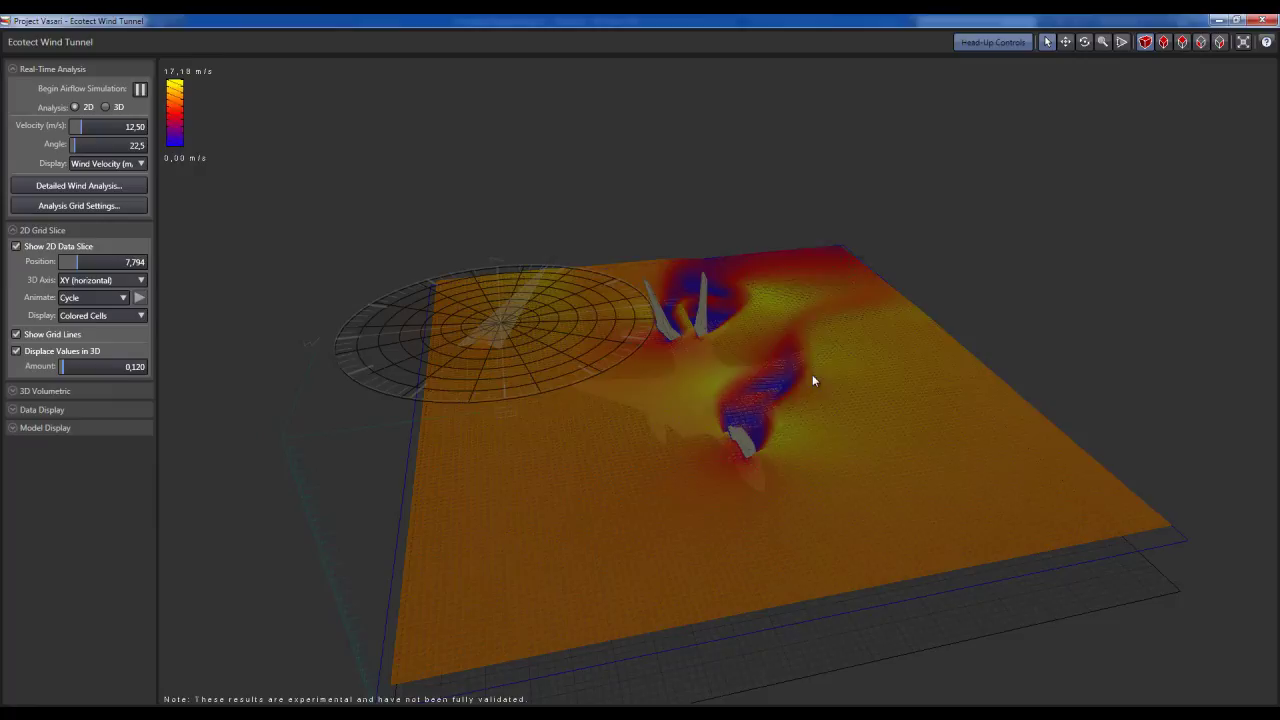
{"action": "right_click_drag", "start_coordinate": [854, 390], "coordinate": [742, 426]}
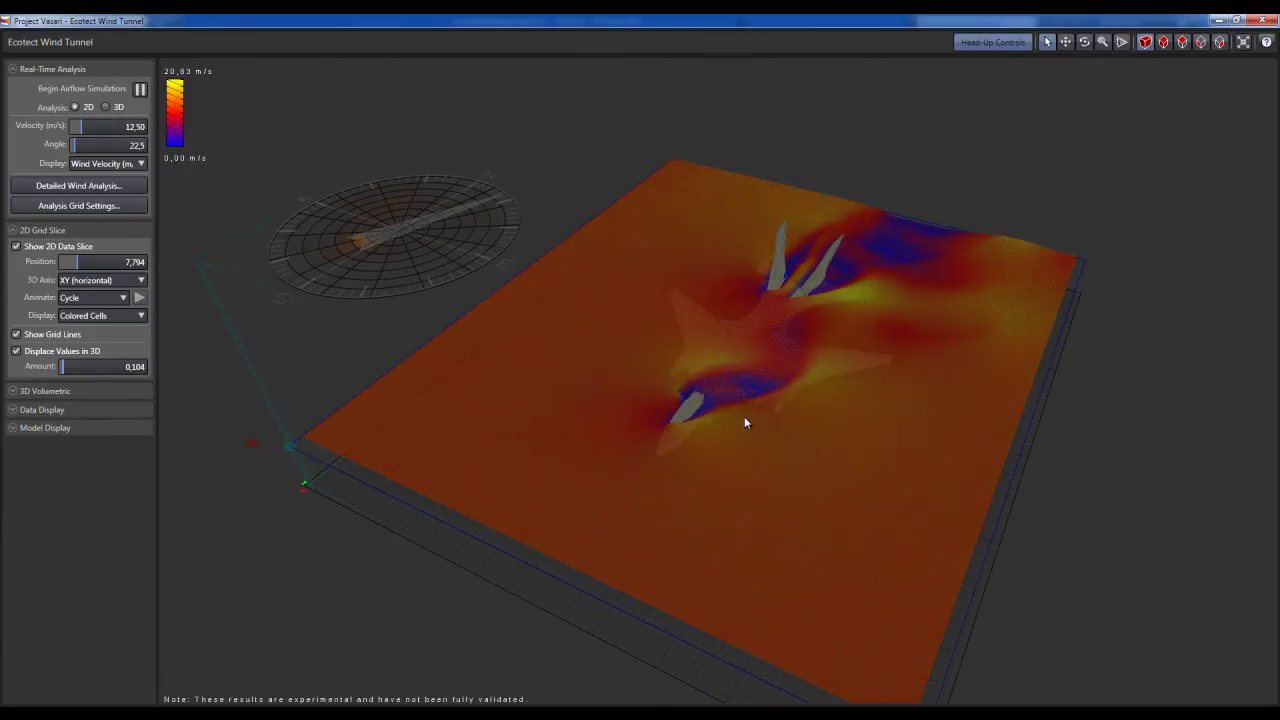
{"action": "right_click_drag", "start_coordinate": [746, 424], "coordinate": [753, 442]}
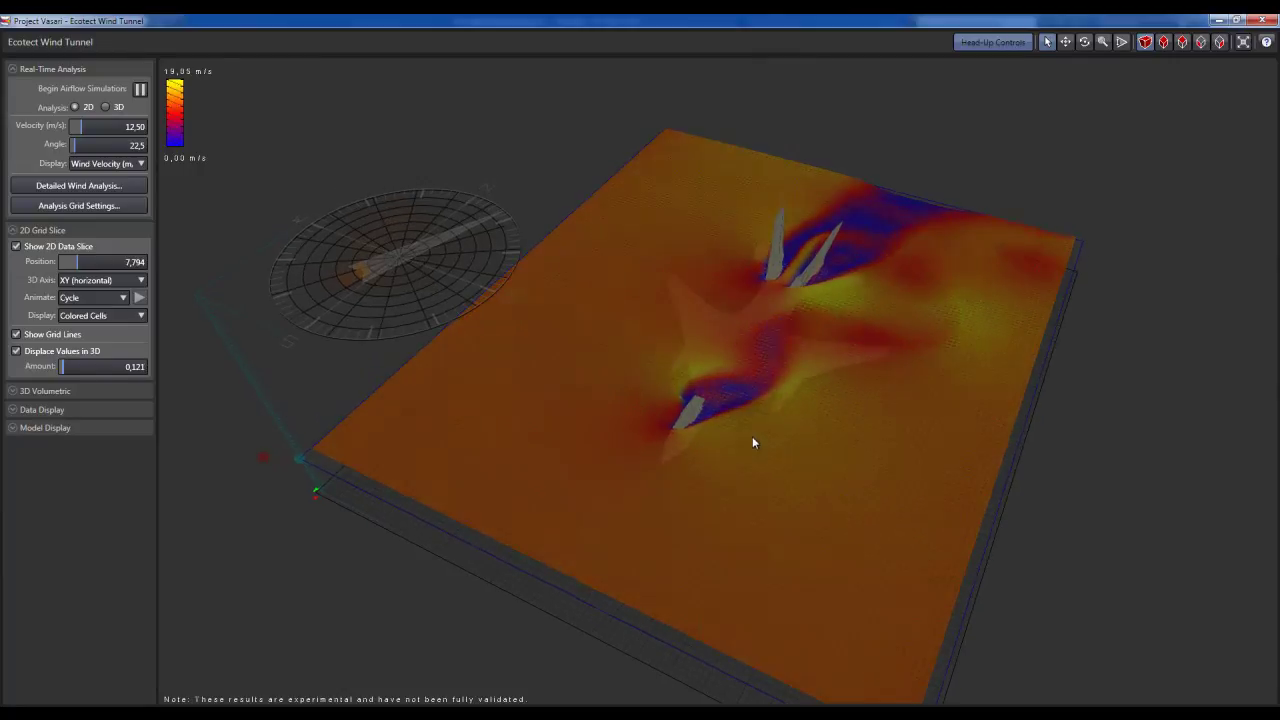
{"action": "scroll", "coordinate": [753, 436], "scroll_direction": "down", "scroll_amount": 1}
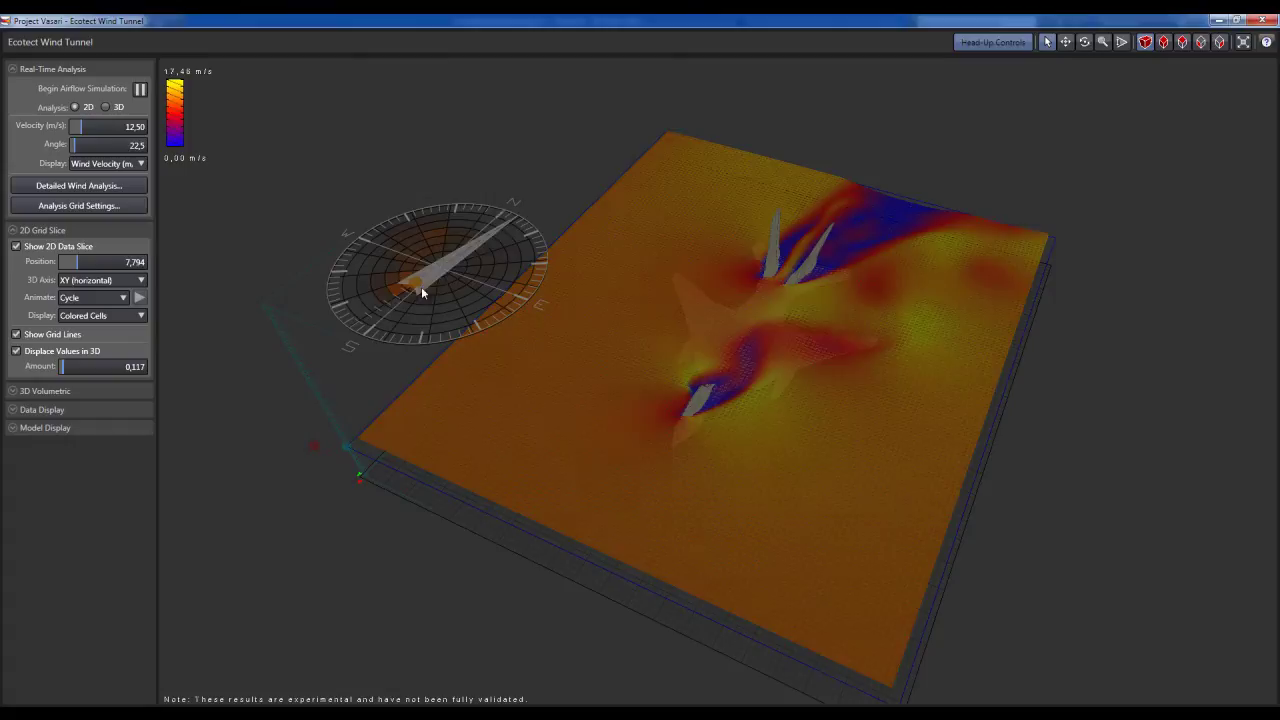
{"action": "left_click_drag", "start_coordinate": [421, 286], "coordinate": [456, 274]}
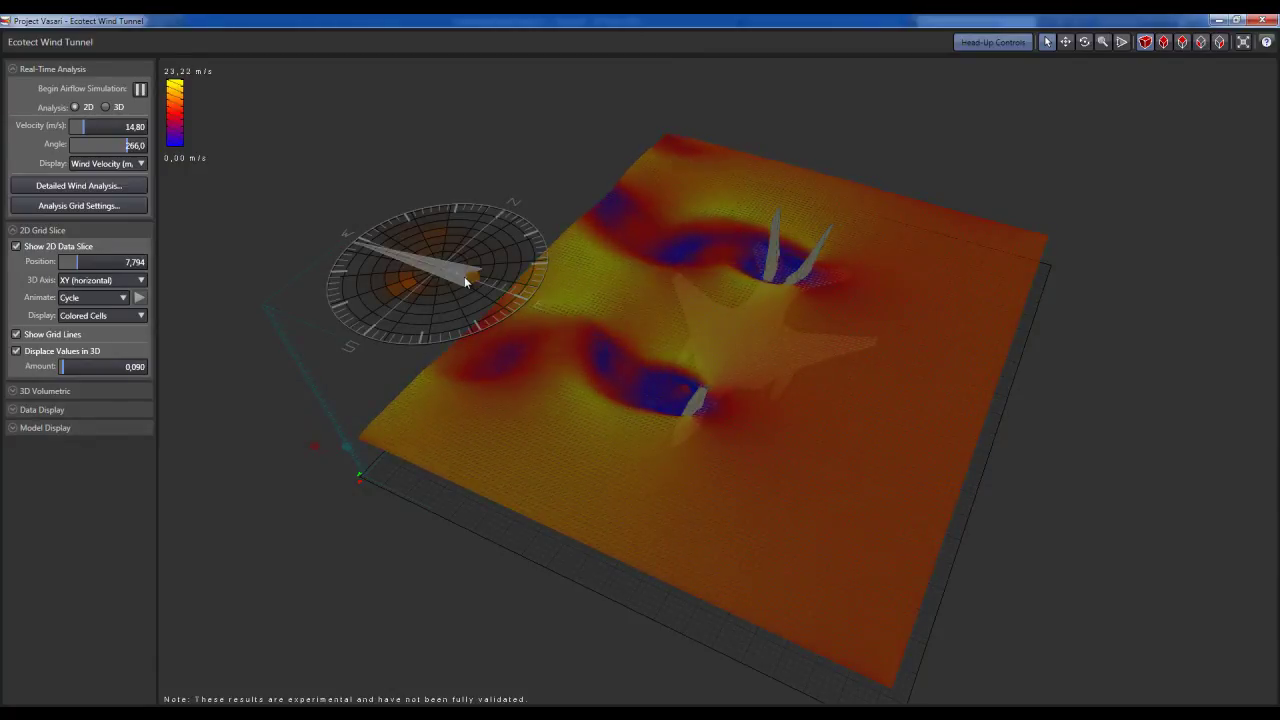
{"action": "left_click_drag", "start_coordinate": [464, 276], "coordinate": [403, 284]}
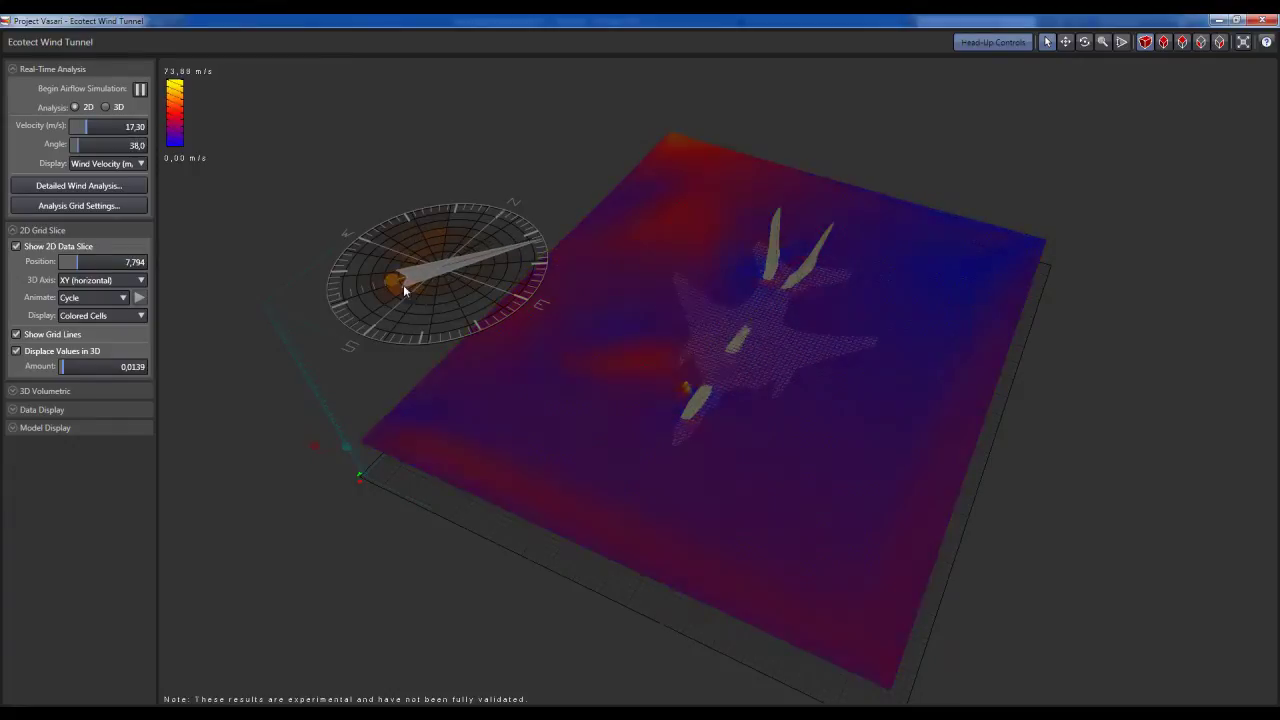
- Align the simulated wind to an angle of 0,0 with a velocity of 19,20 m/s using the compass arrow
{"action": "mouse_move", "coordinate": [783, 478]}
{"action": "right_mouse_down"}
{"action": "mouse_move", "coordinate": [738, 394]}
{"action": "mouse_move", "coordinate": [800, 407]}
{"action": "mouse_move", "coordinate": [811, 438]}
{"action": "mouse_move", "coordinate": [795, 462]}
{"action": "right_mouse_up"}
{"action": "scroll", "coordinate": [737, 390], "scroll_direction": "up", "scroll_amount": 1}
{"action": "scroll", "coordinate": [737, 390], "scroll_direction": "up", "scroll_amount": 1}
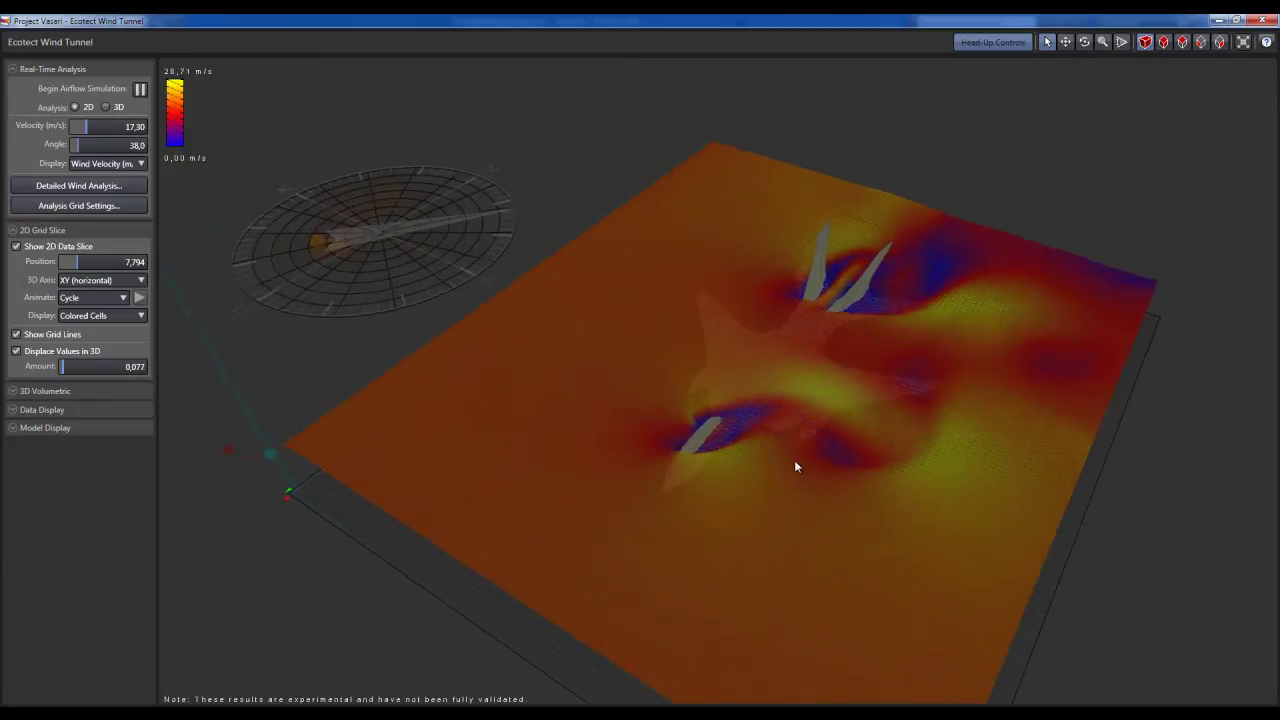
{"action": "scroll", "coordinate": [795, 461], "scroll_direction": "down", "scroll_amount": 1}
{"action": "left_click", "coordinate": [399, 266]}
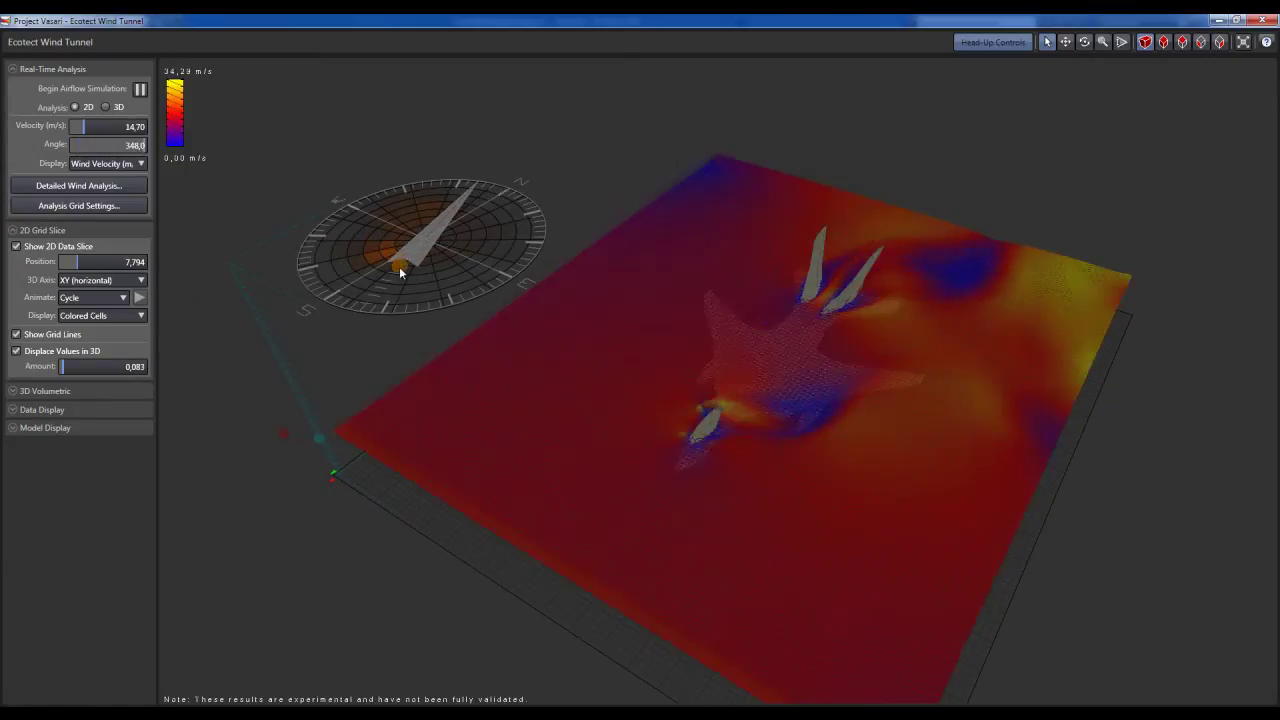
{"action": "left_click_drag", "start_coordinate": [399, 266], "coordinate": [379, 267]}
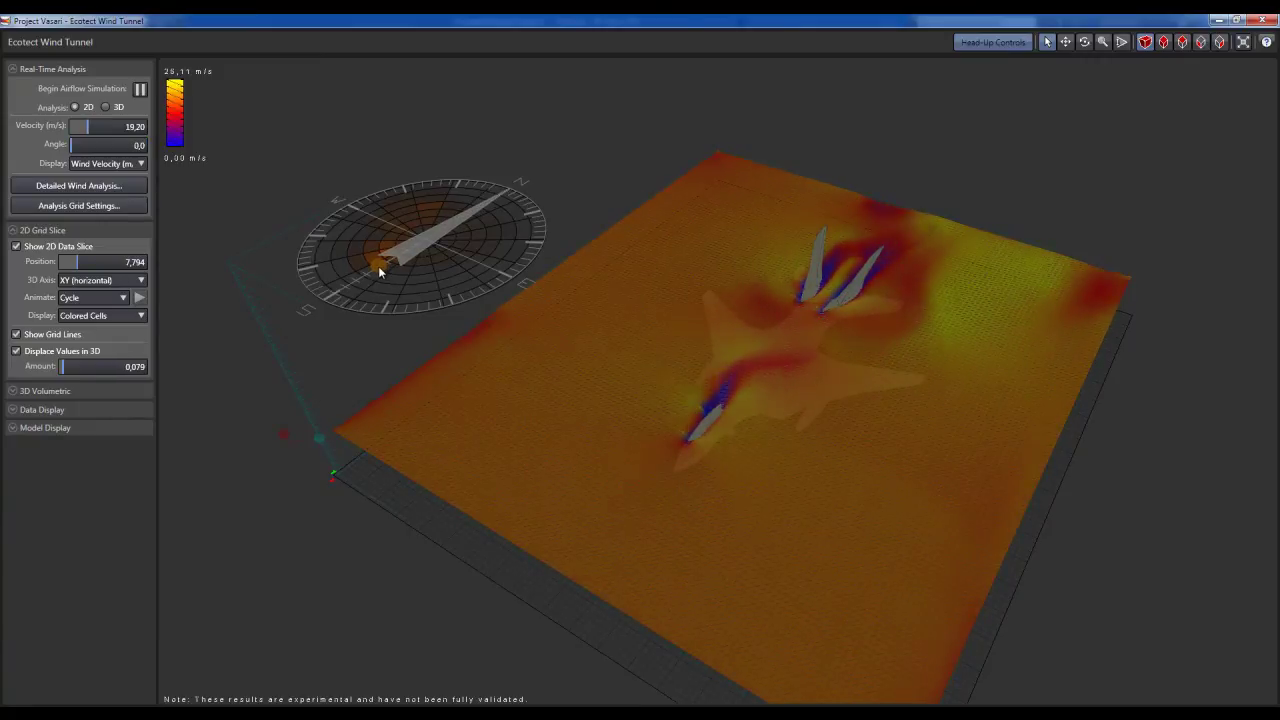
- Try the horizontal 2D data slice at position 11,900, and lower it to position 1,647
{"action": "right_click_drag", "start_coordinate": [828, 484], "coordinate": [802, 432]}
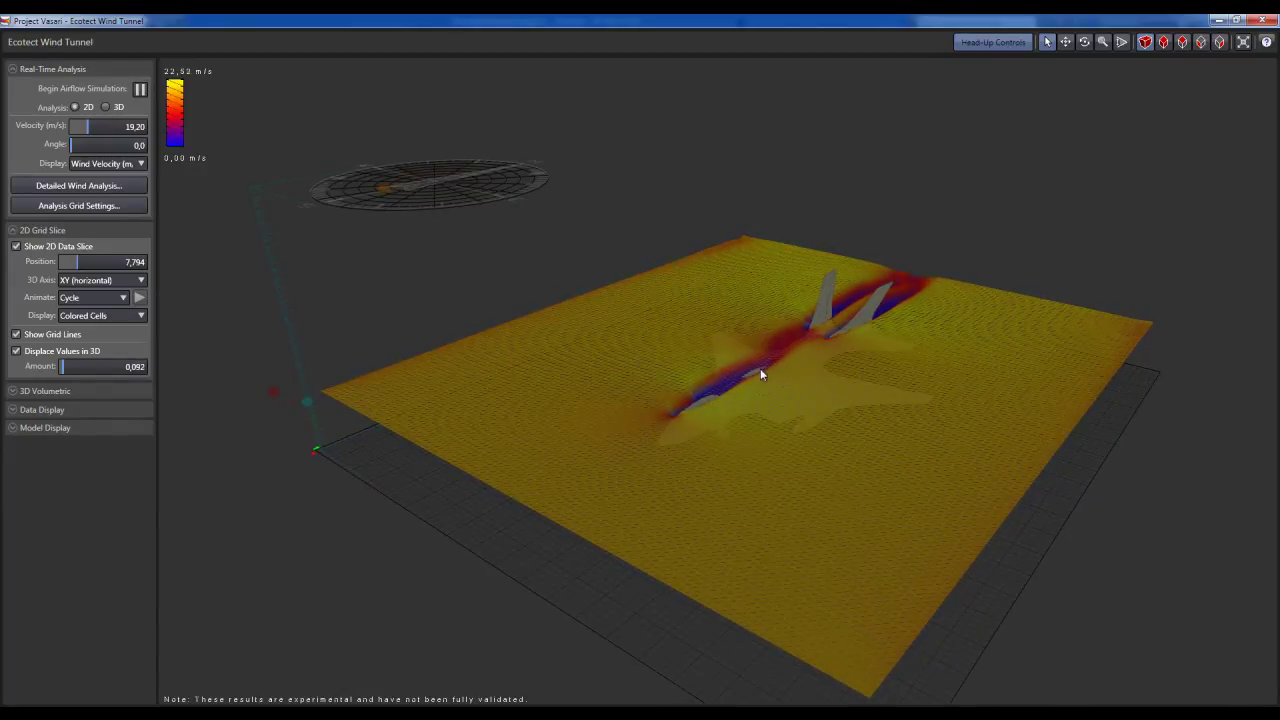
{"action": "right_click_drag", "start_coordinate": [836, 437], "coordinate": [586, 440]}
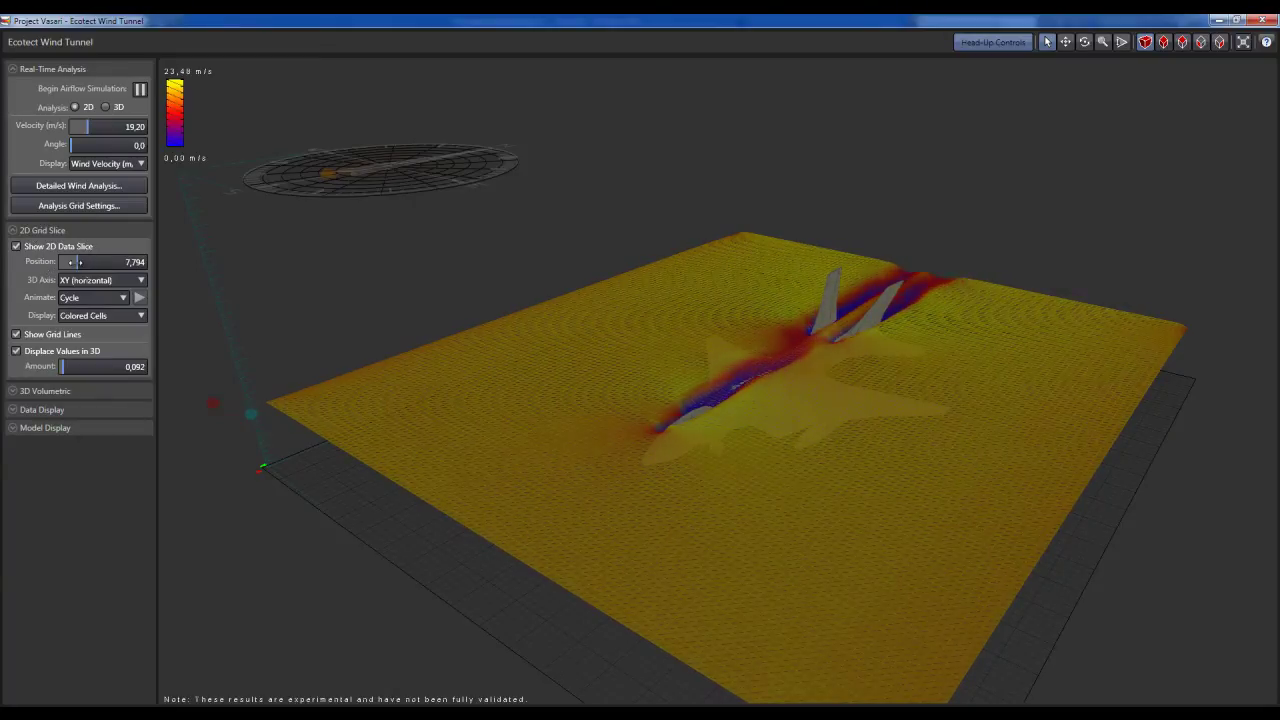
{"action": "left_click_drag", "start_coordinate": [75, 262], "coordinate": [87, 262]}
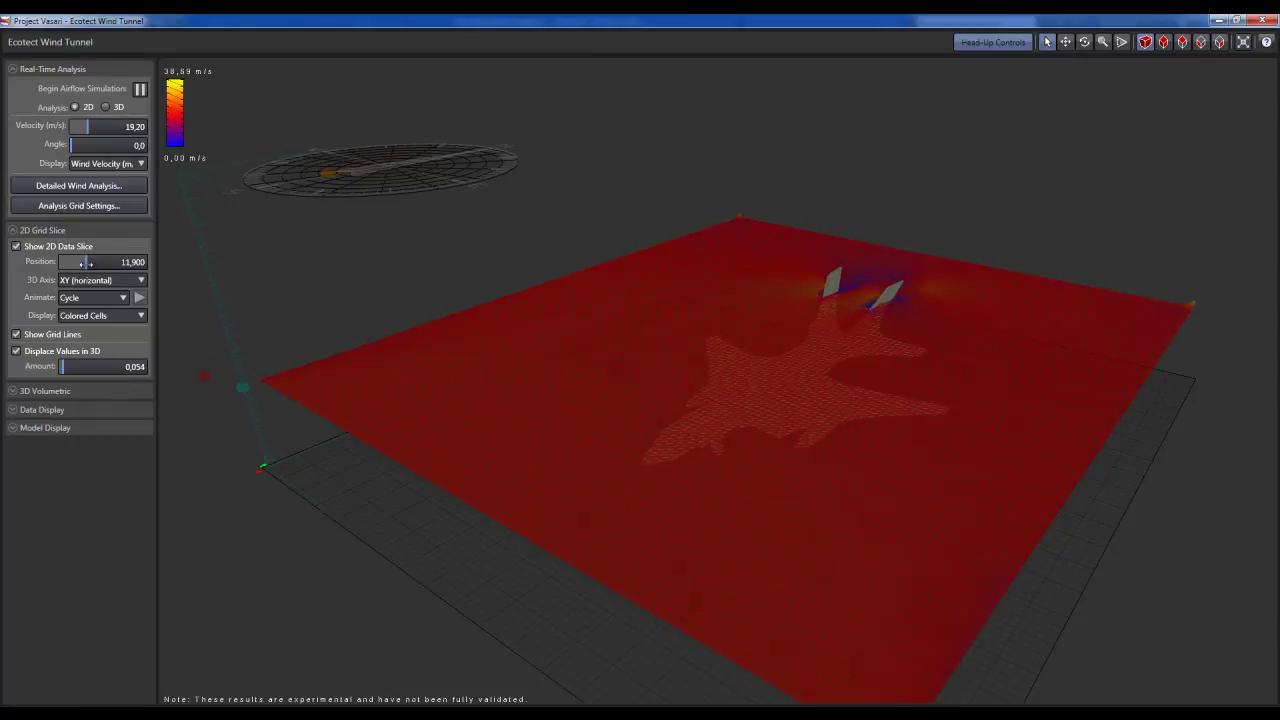
{"action": "left_click_drag", "start_coordinate": [77, 262], "coordinate": [61, 262]}
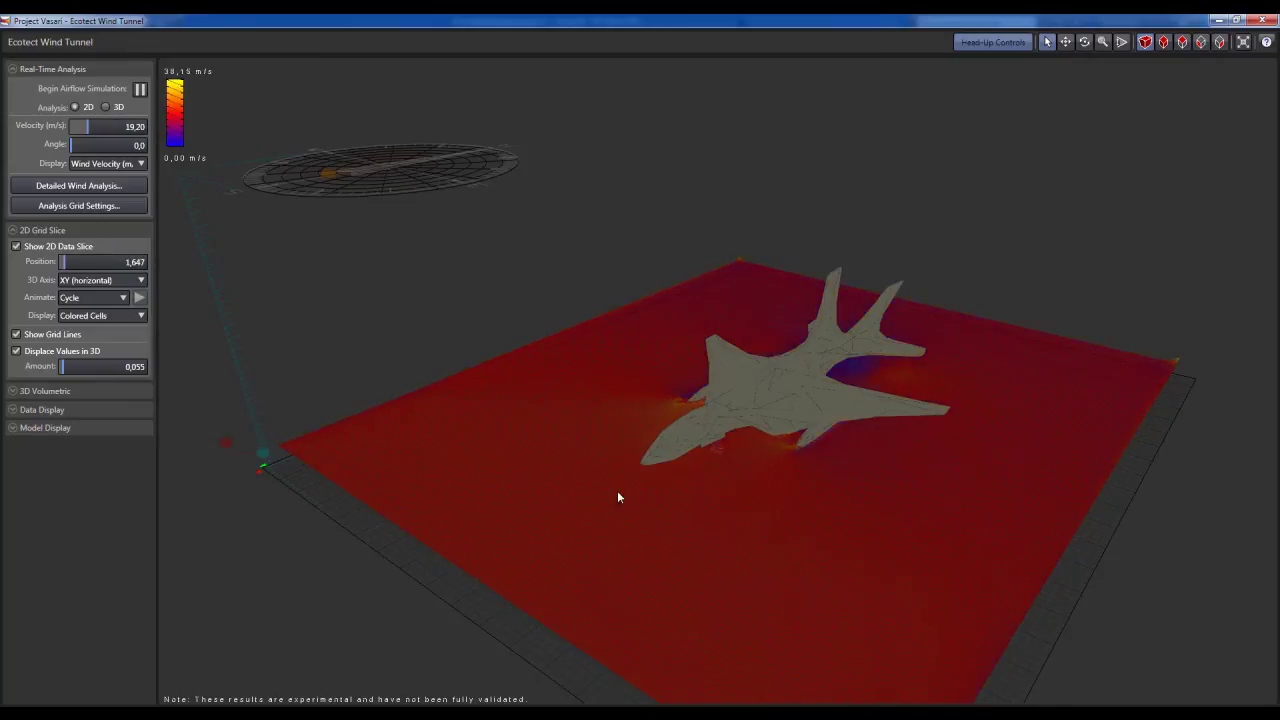
- Switch the 2D data slice to the YZ (vertical) axis and move it to position 3,000
{"action": "right_click_drag", "start_coordinate": [836, 523], "coordinate": [721, 526]}
{"action": "middle_click_drag", "start_coordinate": [722, 532], "coordinate": [800, 546]}
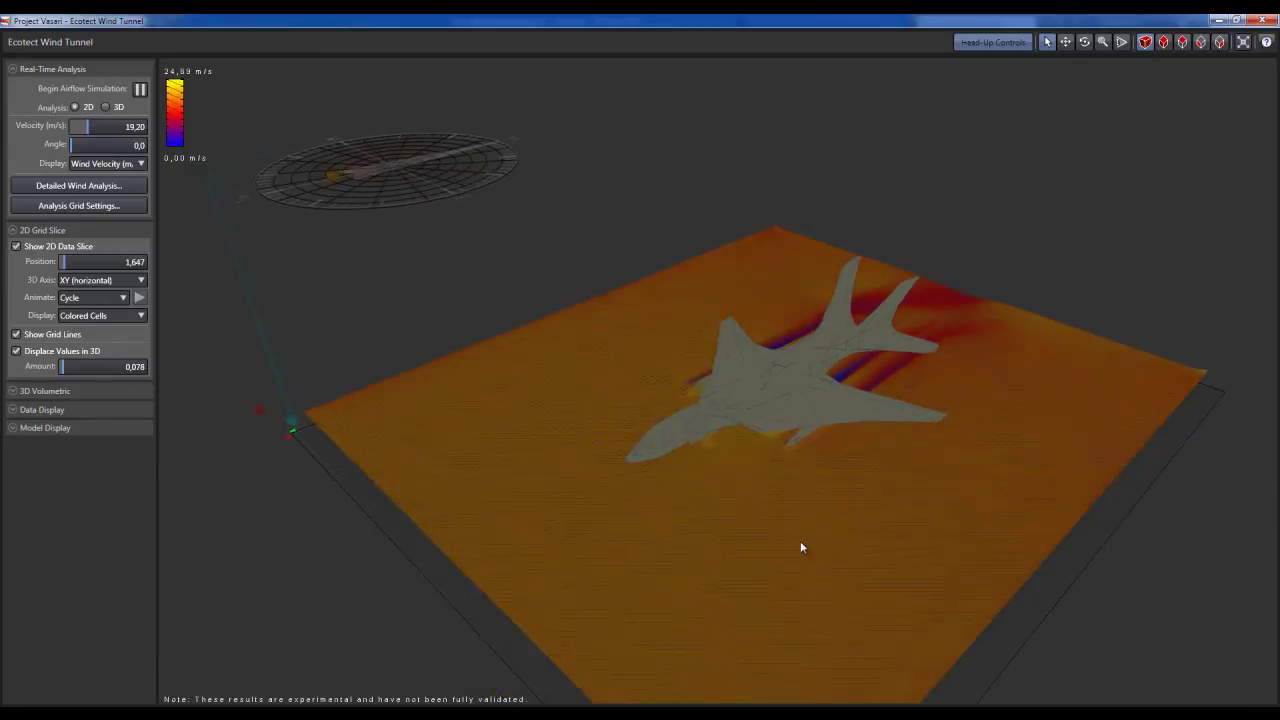
{"action": "middle_click_drag", "start_coordinate": [828, 400], "coordinate": [774, 432]}
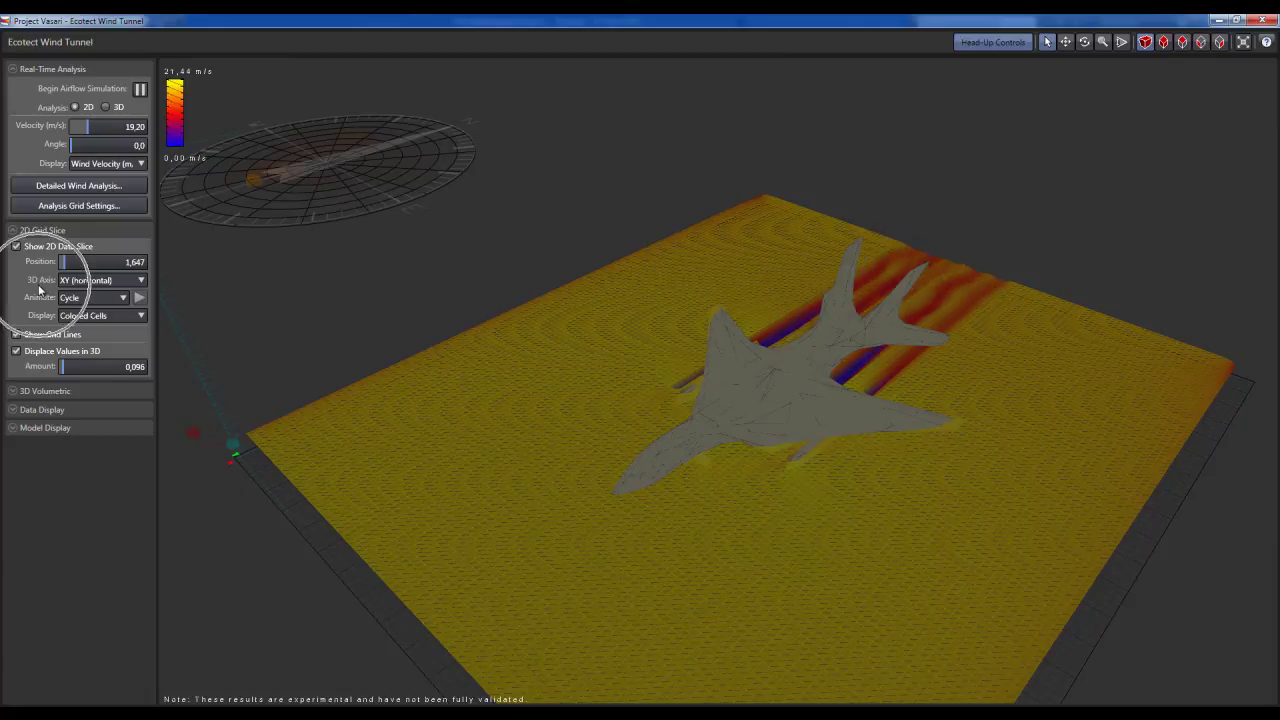
{"action": "left_click", "coordinate": [138, 284]}
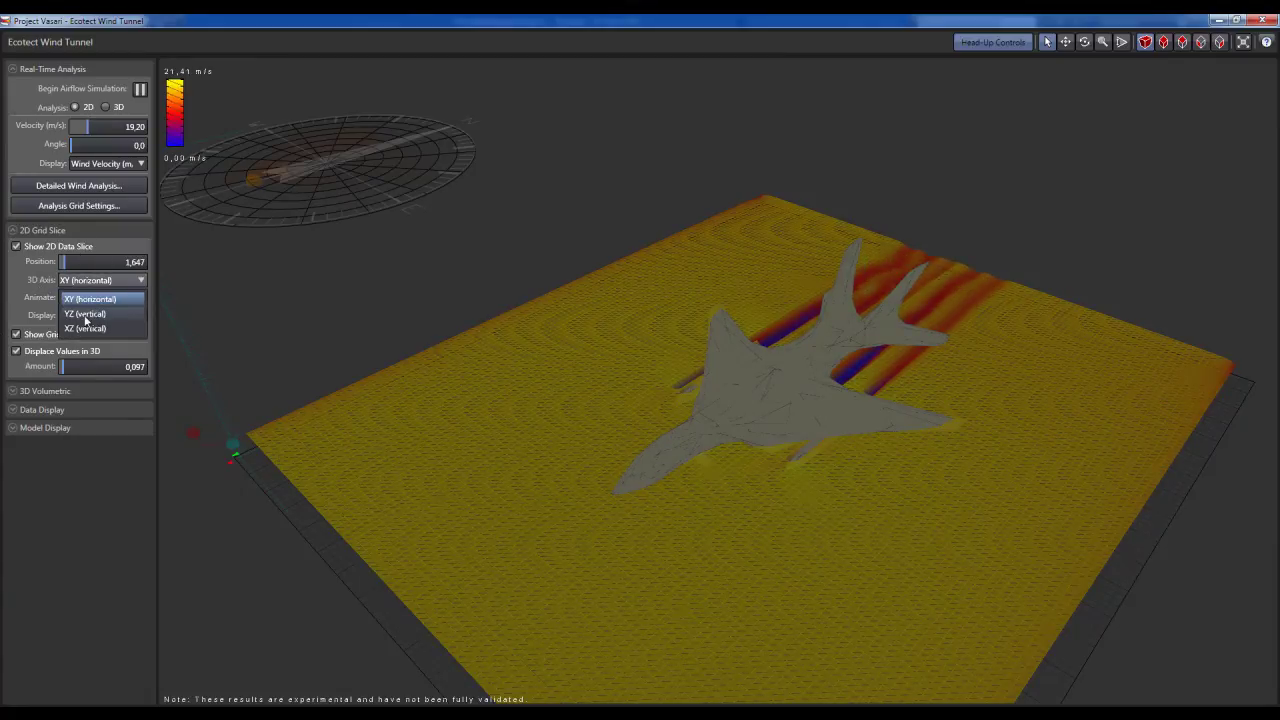
{"action": "left_click", "coordinate": [88, 314]}
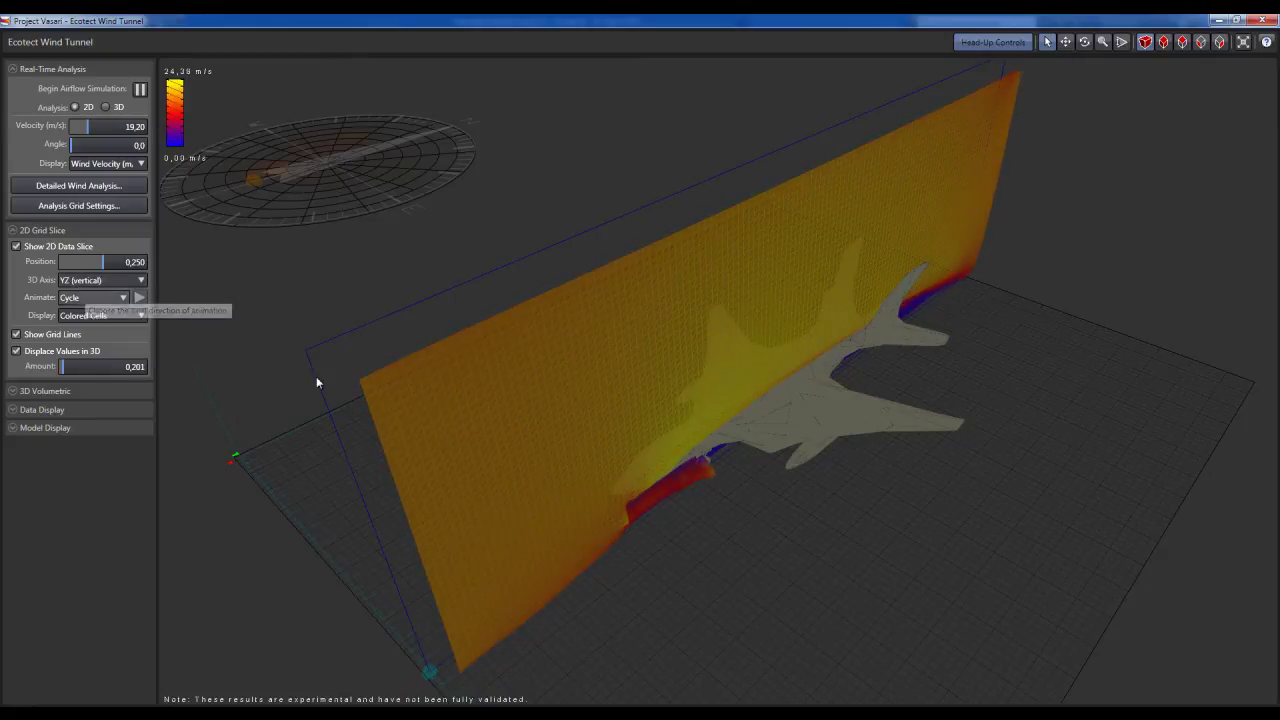
{"action": "left_click", "coordinate": [103, 262]}
{"action": "left_click_drag", "start_coordinate": [103, 262], "coordinate": [106, 262]}
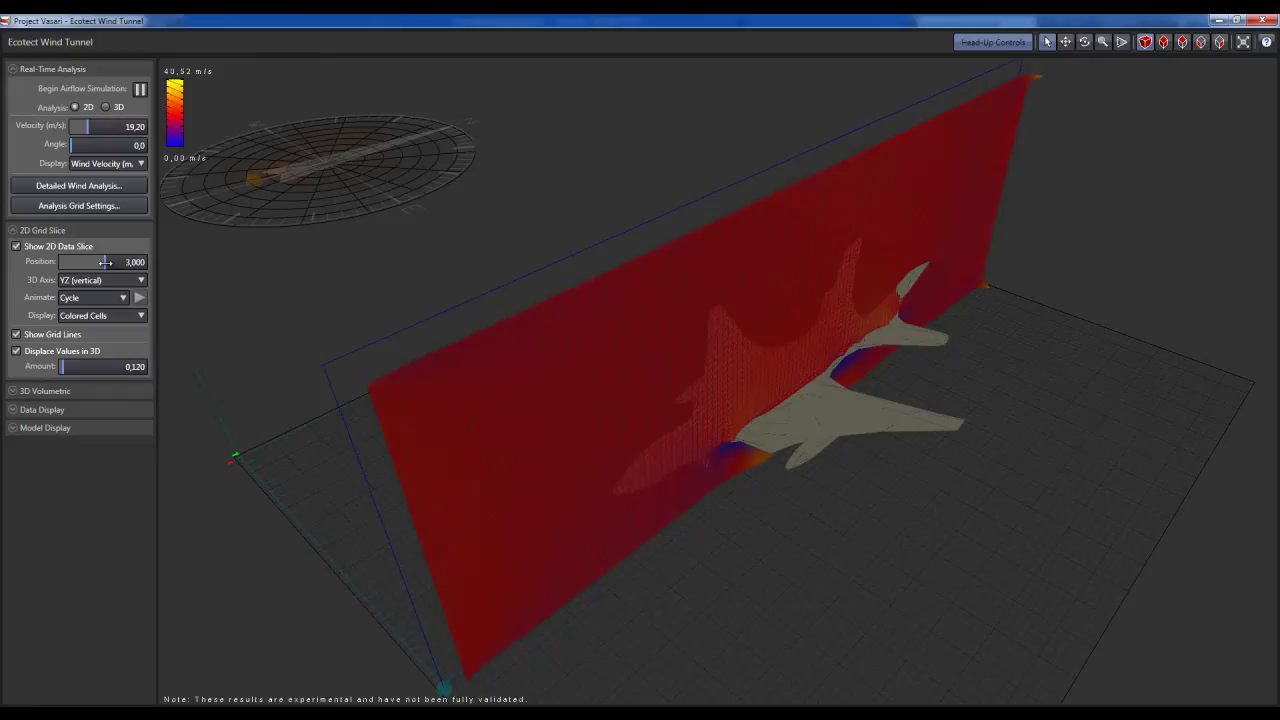
{"action": "middle_click_drag", "start_coordinate": [821, 577], "coordinate": [747, 506]}
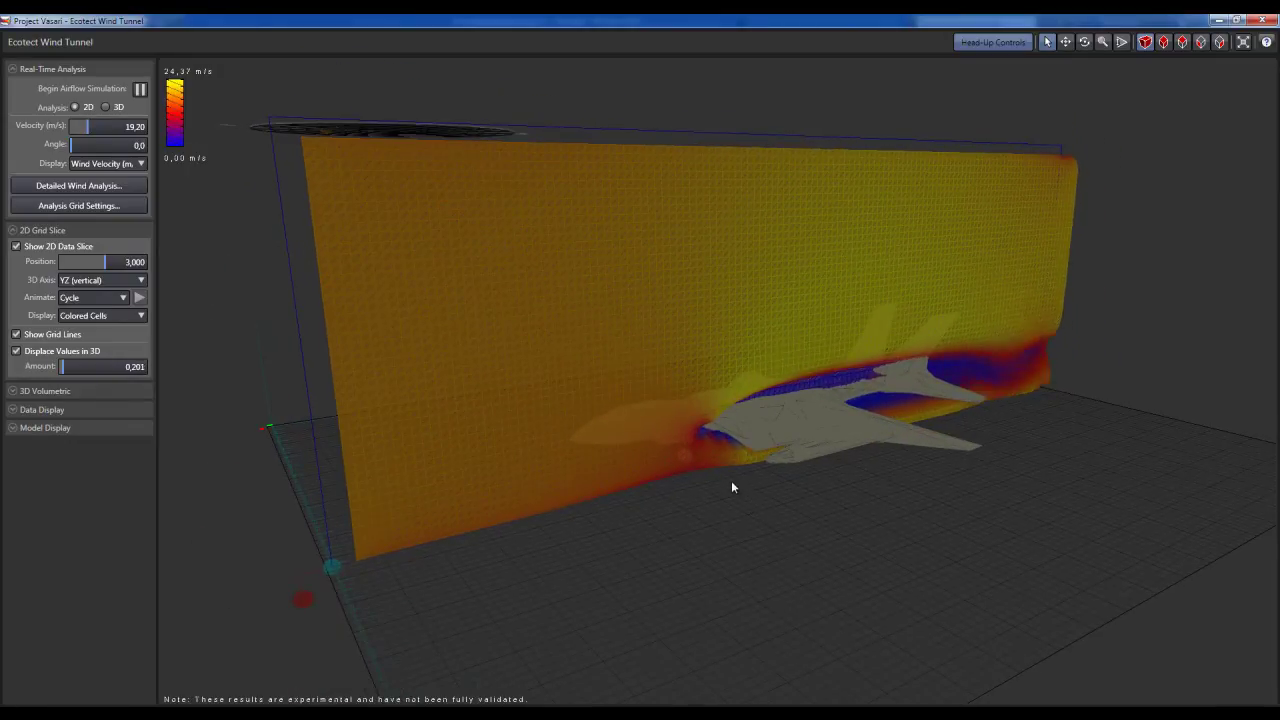
{"action": "left_click", "coordinate": [725, 470]}
- Extend the analysis grid below the plane by setting the Z axis minimum extent to -10
{"action": "left_click", "coordinate": [66, 208]}
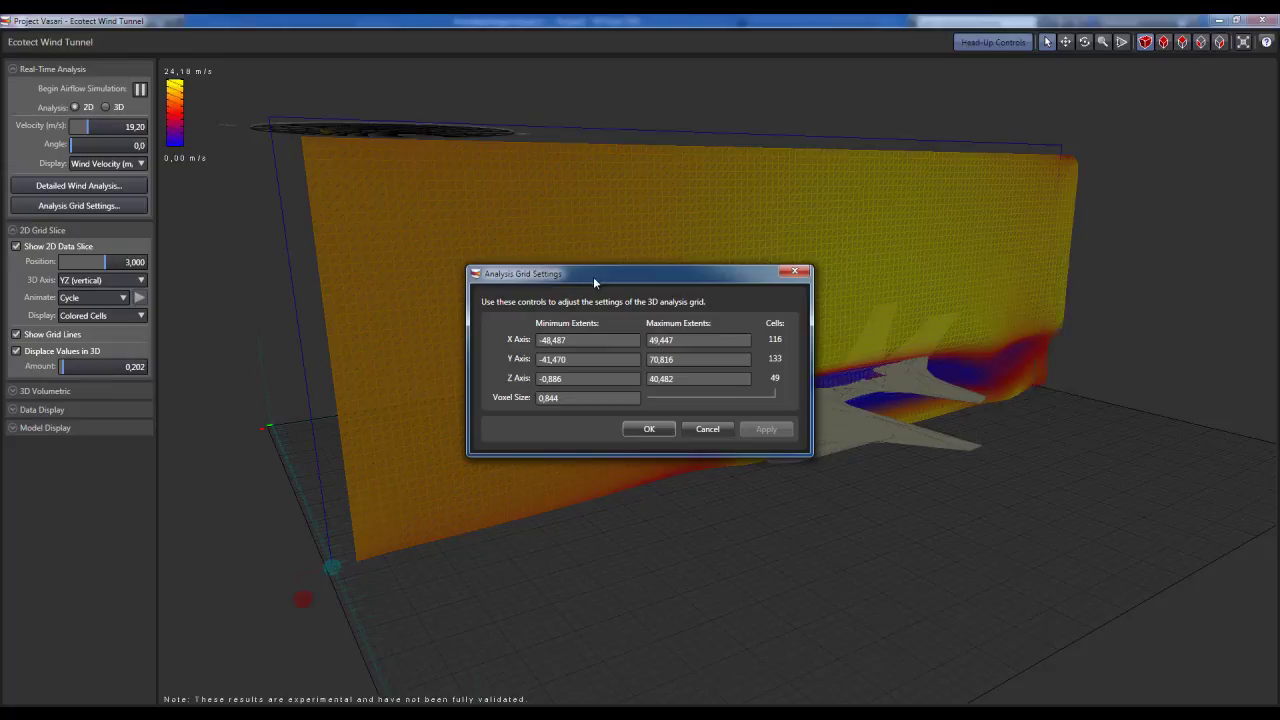
{"action": "left_click_drag", "start_coordinate": [593, 276], "coordinate": [592, 212]}
{"action": "left_click", "coordinate": [521, 297]}
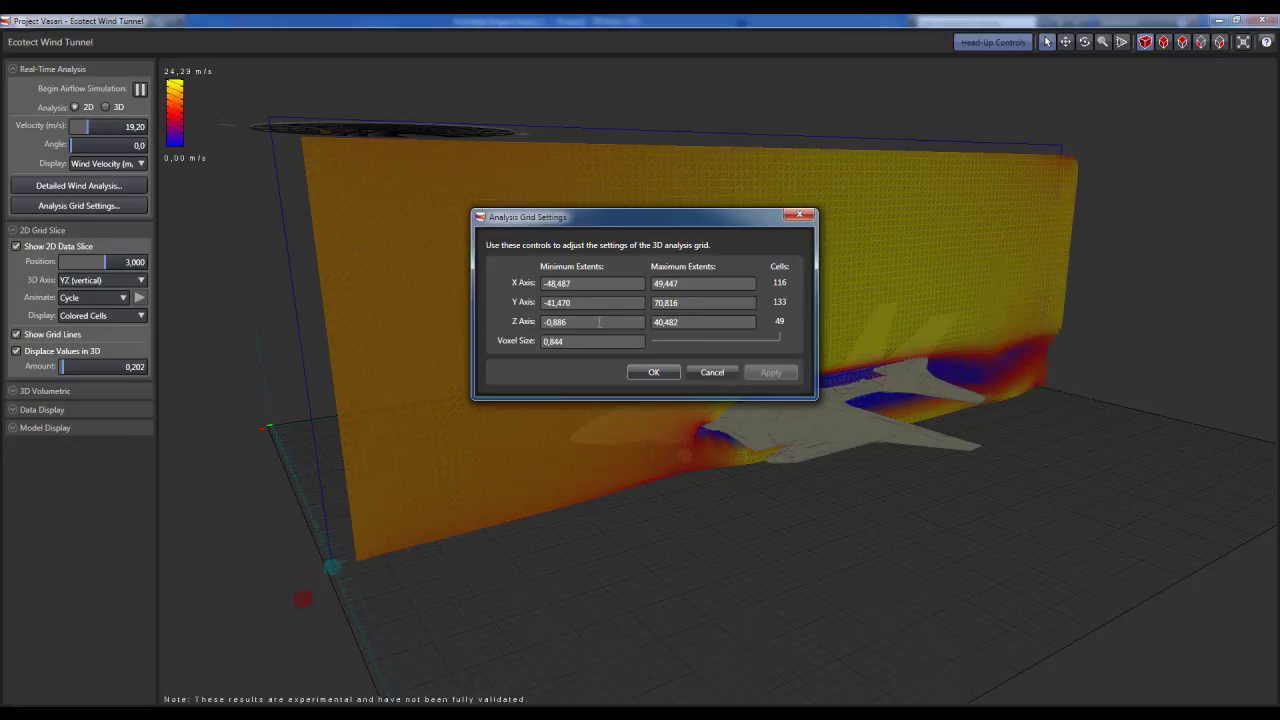
{"action": "double_click", "coordinate": [562, 325]}
{"action": "type", "text": "-10"}
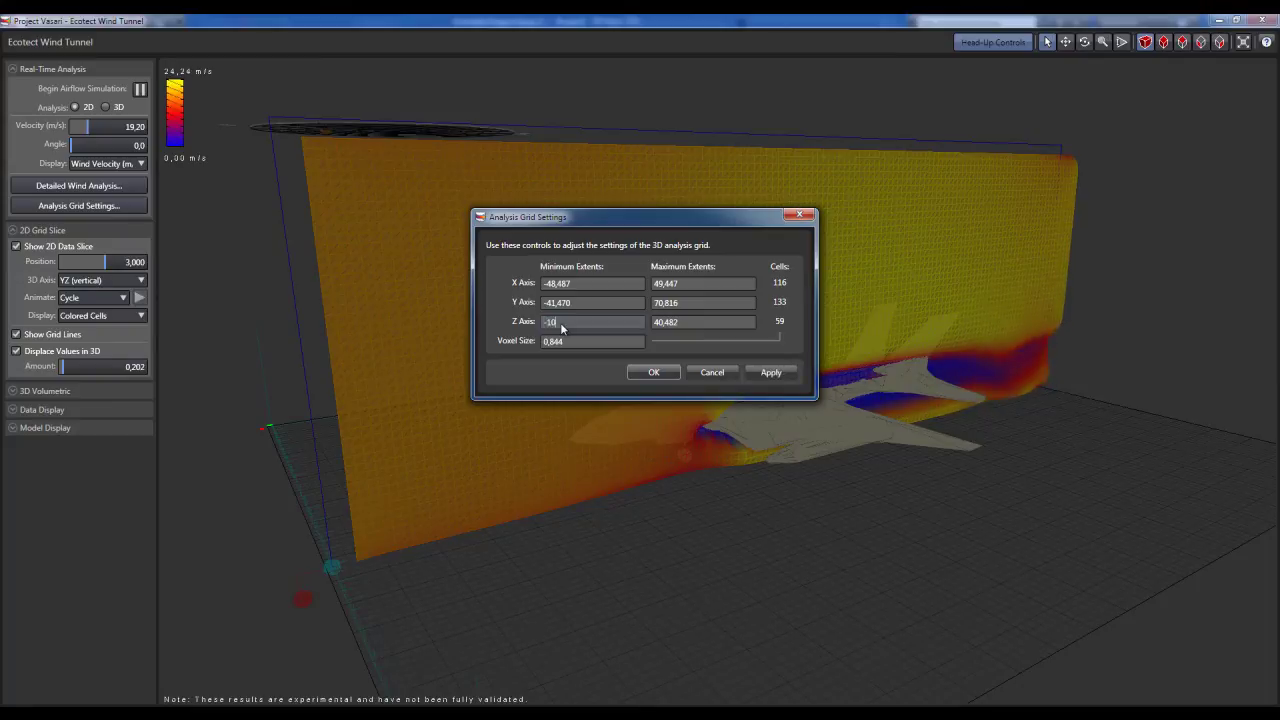
{"action": "left_click", "coordinate": [654, 372]}
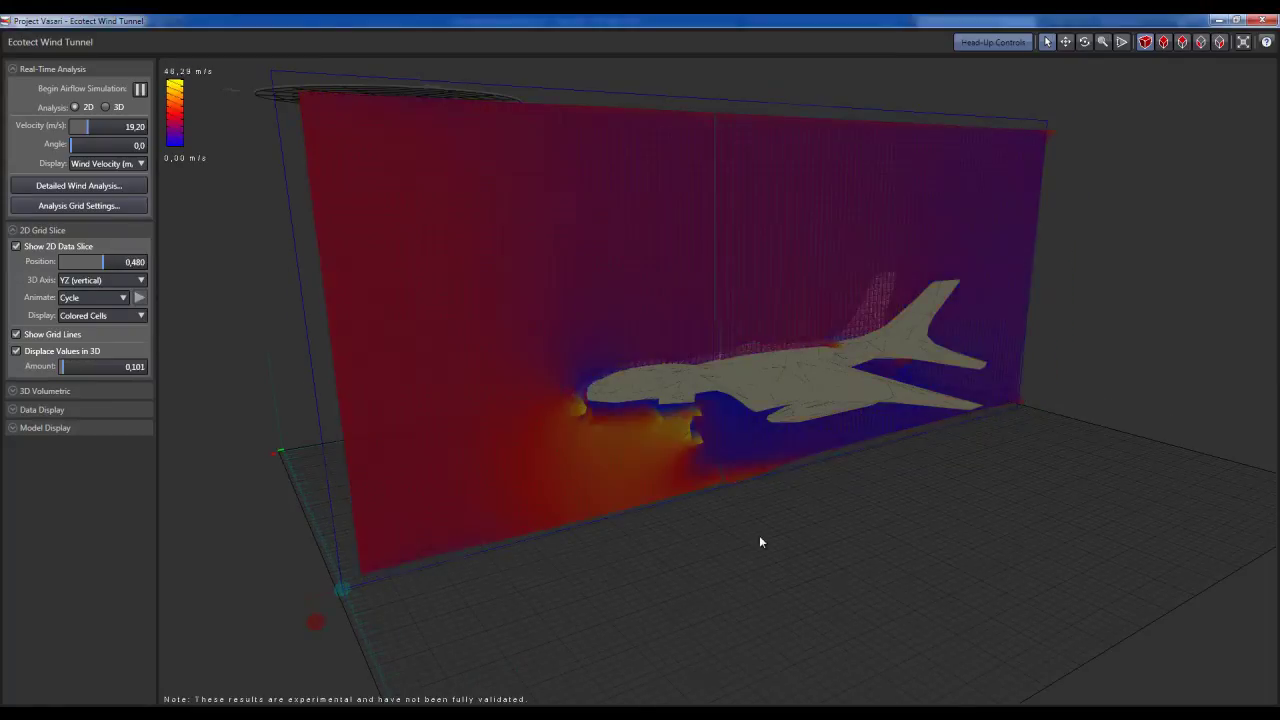
{"action": "mouse_move", "coordinate": [759, 536]}
{"action": "right_mouse_down"}
{"action": "mouse_move", "coordinate": [689, 496]}
{"action": "mouse_move", "coordinate": [699, 515]}
{"action": "mouse_move", "coordinate": [644, 502]}
{"action": "mouse_move", "coordinate": [726, 594]}
{"action": "mouse_move", "coordinate": [806, 567]}
{"action": "mouse_move", "coordinate": [634, 526]}
{"action": "mouse_move", "coordinate": [800, 589]}
{"action": "mouse_move", "coordinate": [677, 509]}
{"action": "mouse_move", "coordinate": [697, 509]}
{"action": "mouse_move", "coordinate": [673, 530]}
{"action": "mouse_move", "coordinate": [691, 520]}
{"action": "mouse_move", "coordinate": [720, 534]}
{"action": "mouse_move", "coordinate": [703, 520]}
{"action": "mouse_move", "coordinate": [754, 531]}
{"action": "mouse_move", "coordinate": [759, 545]}
{"action": "right_mouse_up"}
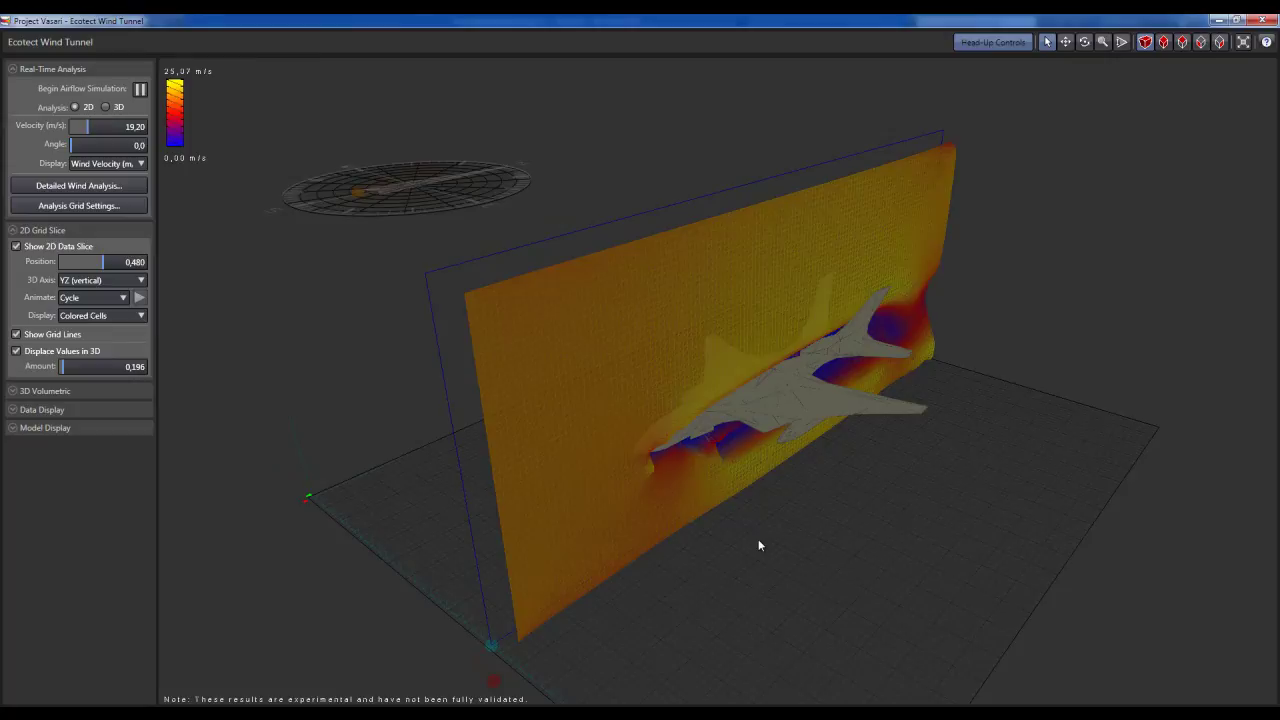
{"action": "left_click", "coordinate": [545, 327]}
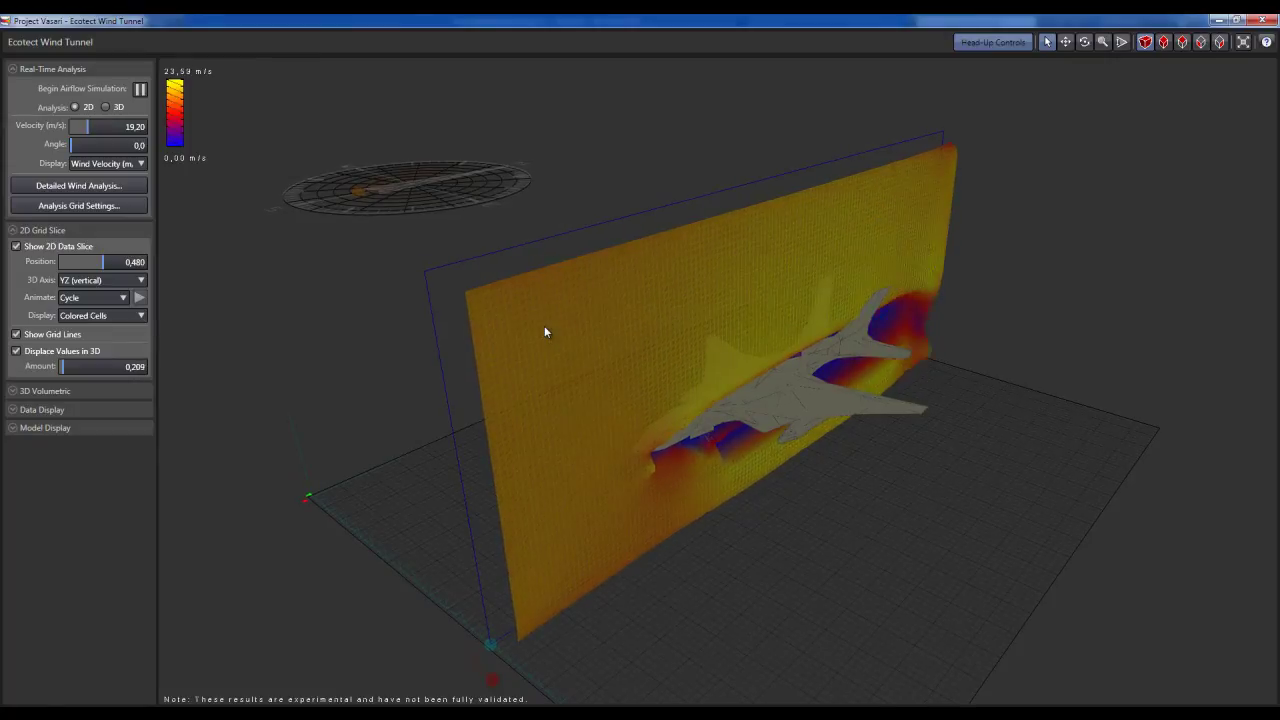
- Hide the 2D data slice and show the 3D volumetric results with full 3D flow analysis
{"action": "left_click", "coordinate": [16, 247]}
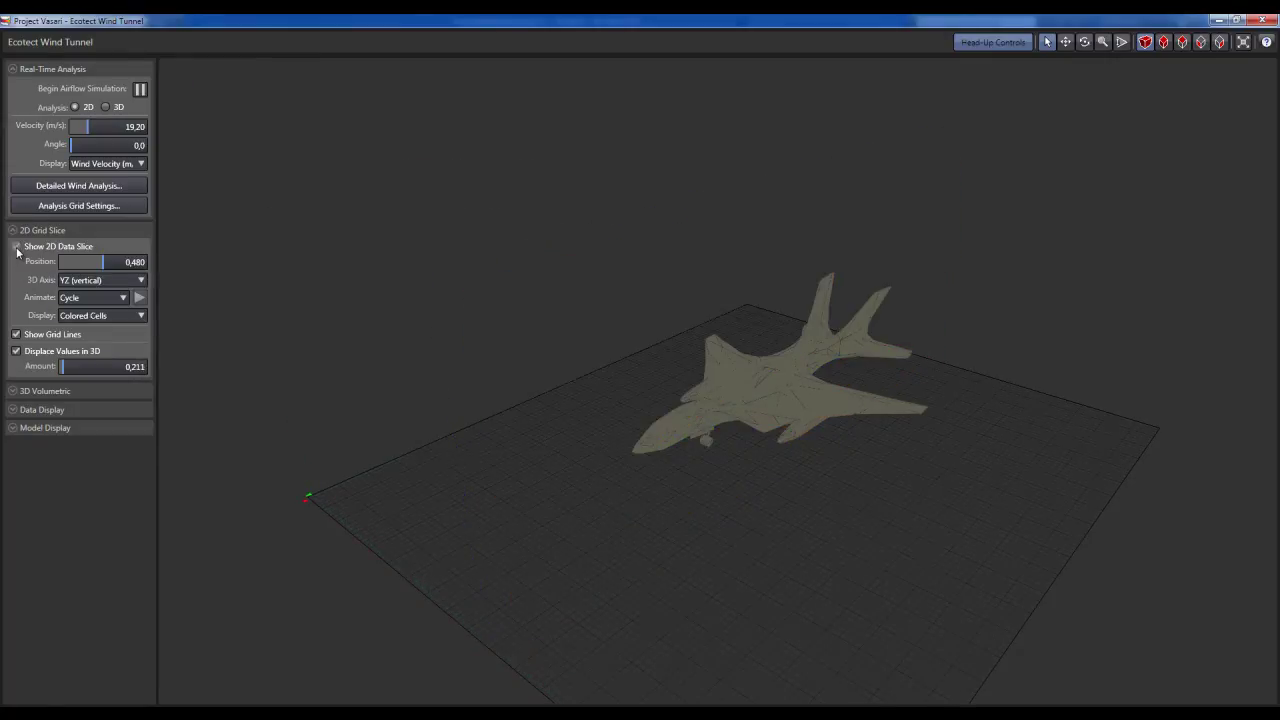
{"action": "left_click", "coordinate": [13, 391]}
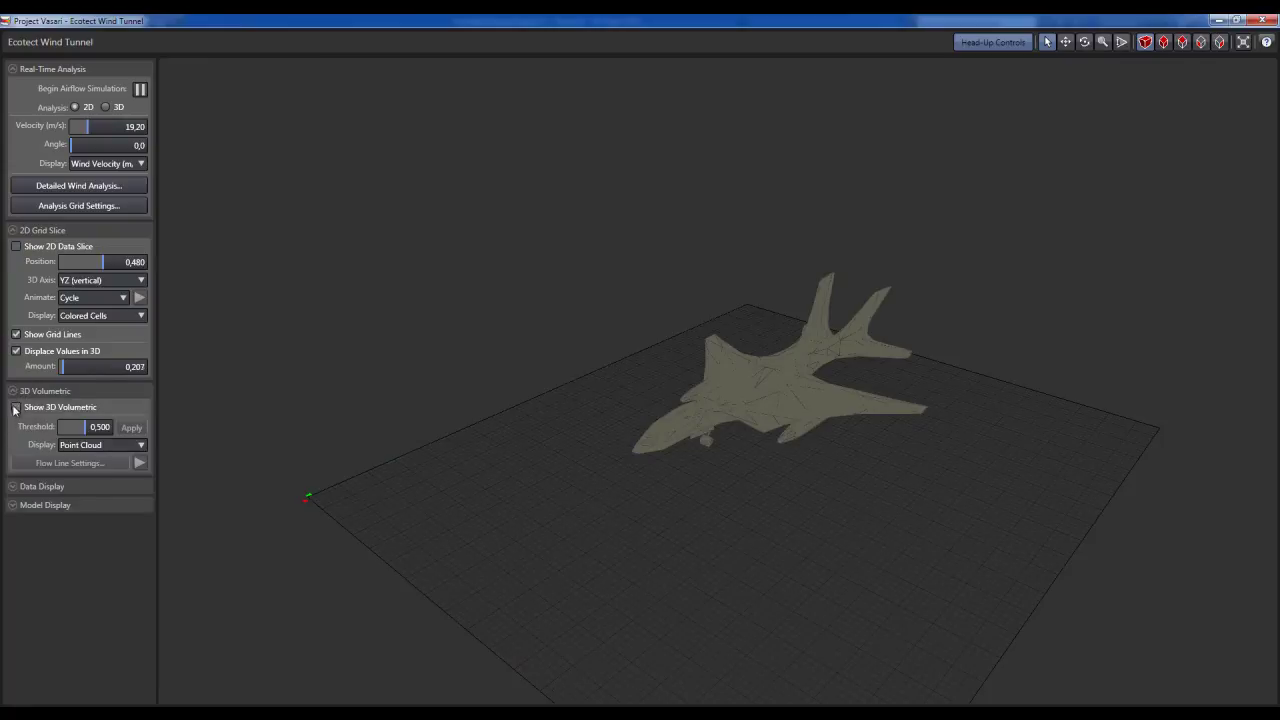
{"action": "left_click", "coordinate": [16, 408]}
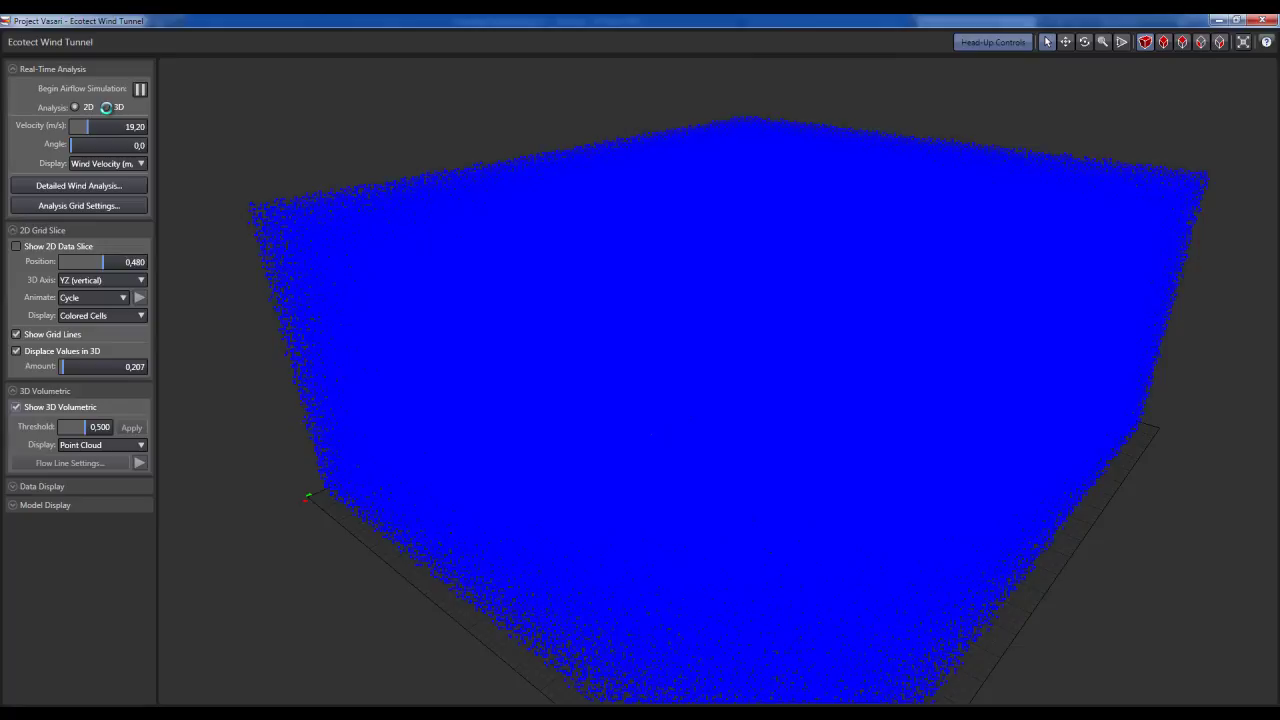
{"action": "left_click", "coordinate": [106, 107]}
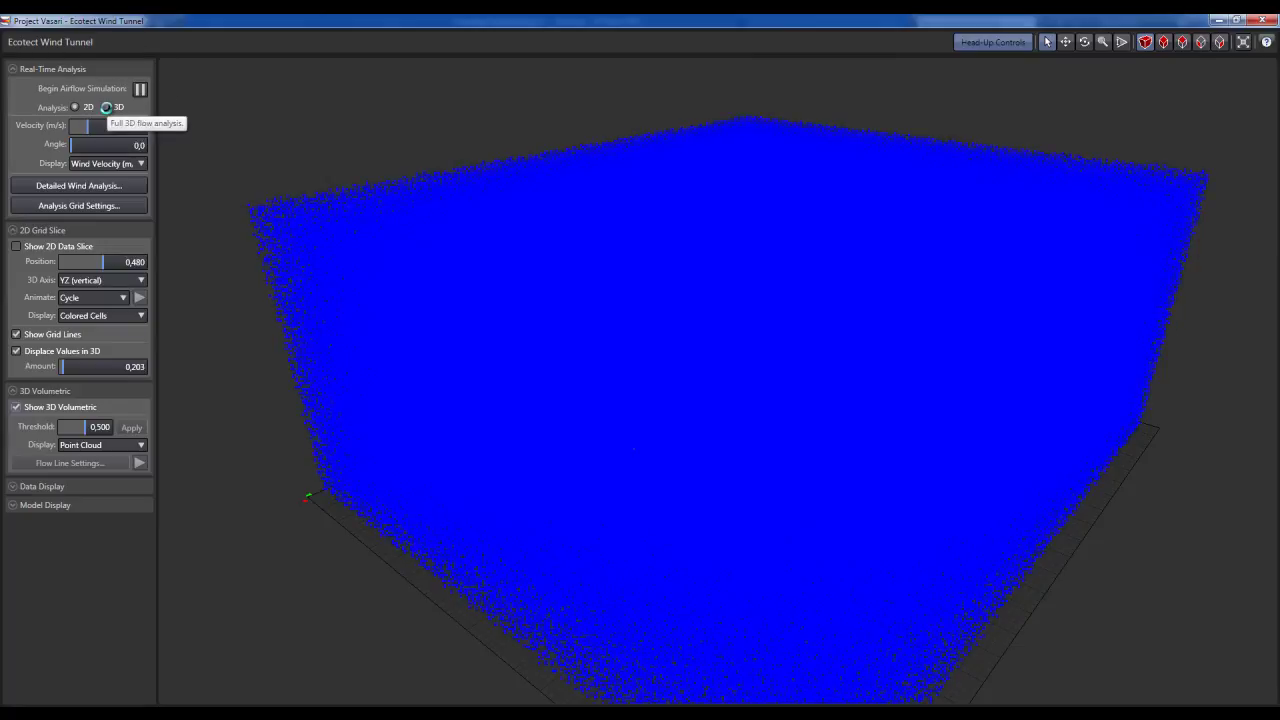
{"action": "left_click", "coordinate": [77, 107]}
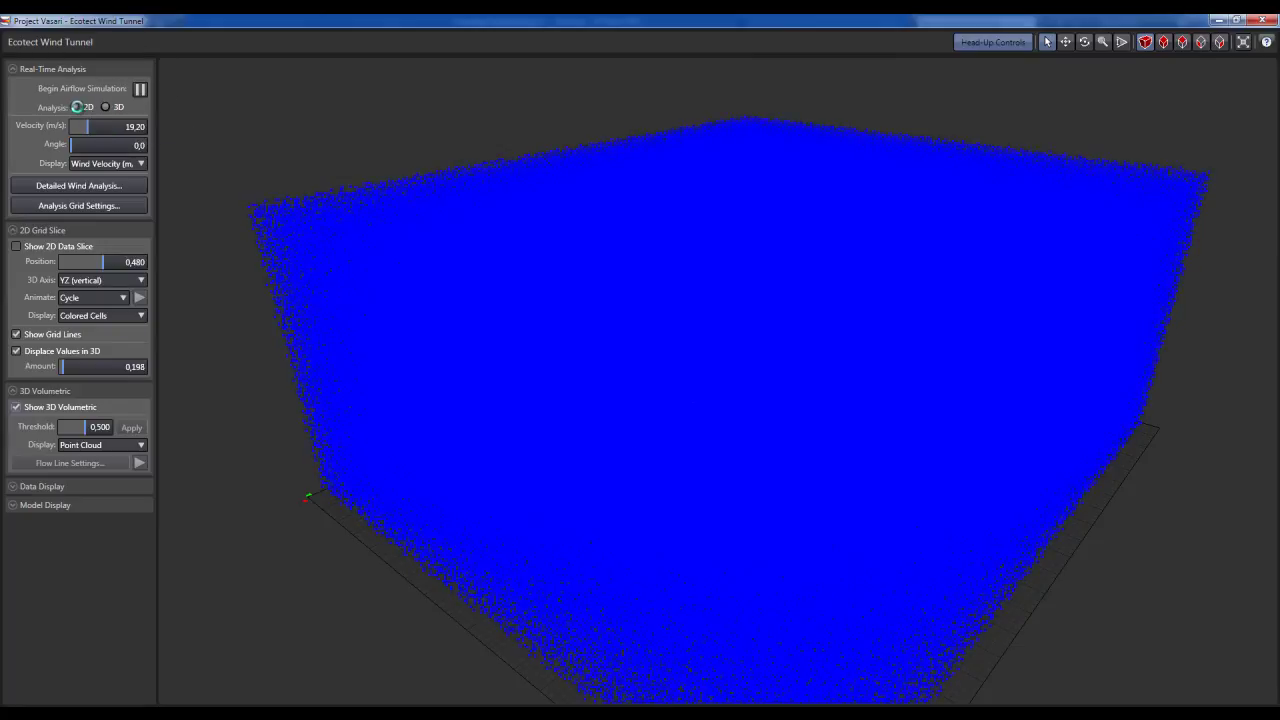
{"action": "left_click", "coordinate": [106, 107]}
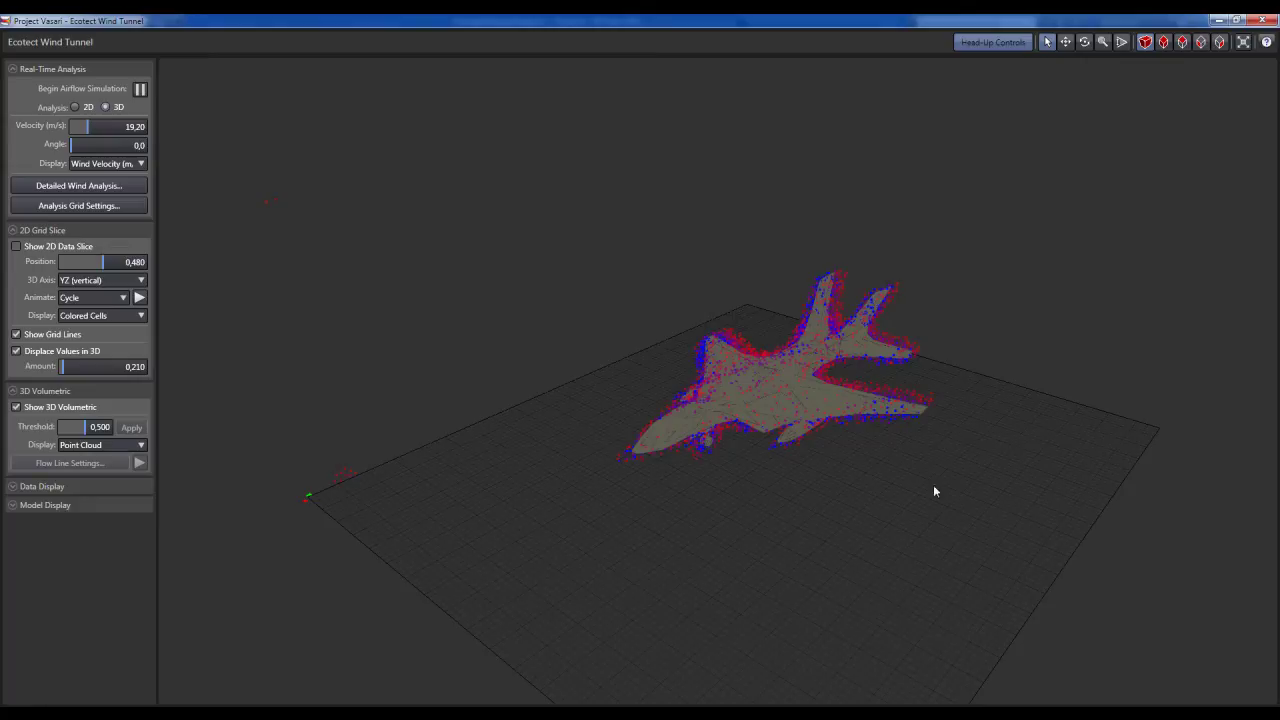
- Change the 3D volumetric display around the plane from Point Cloud to YZ Slices
{"action": "scroll", "coordinate": [900, 478], "scroll_direction": "up", "scroll_amount": 5}
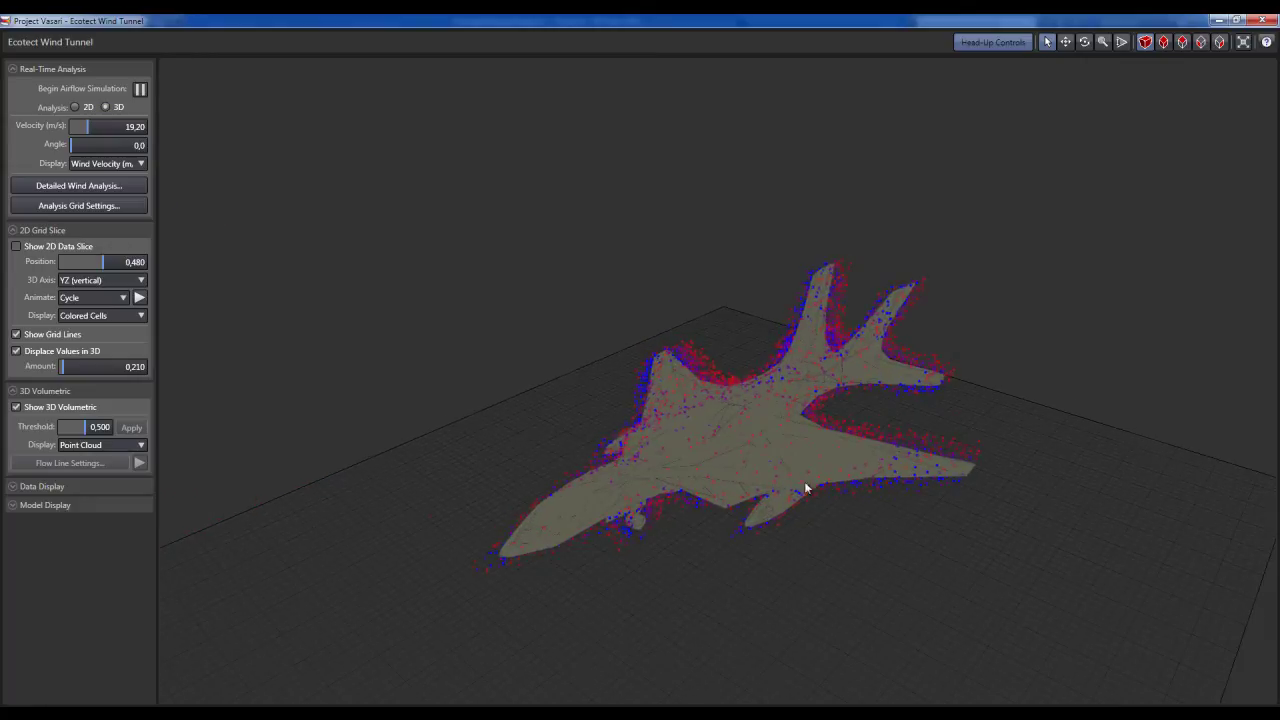
{"action": "right_click_drag", "start_coordinate": [804, 481], "coordinate": [744, 454]}
{"action": "middle_click_drag", "start_coordinate": [745, 457], "coordinate": [775, 469]}
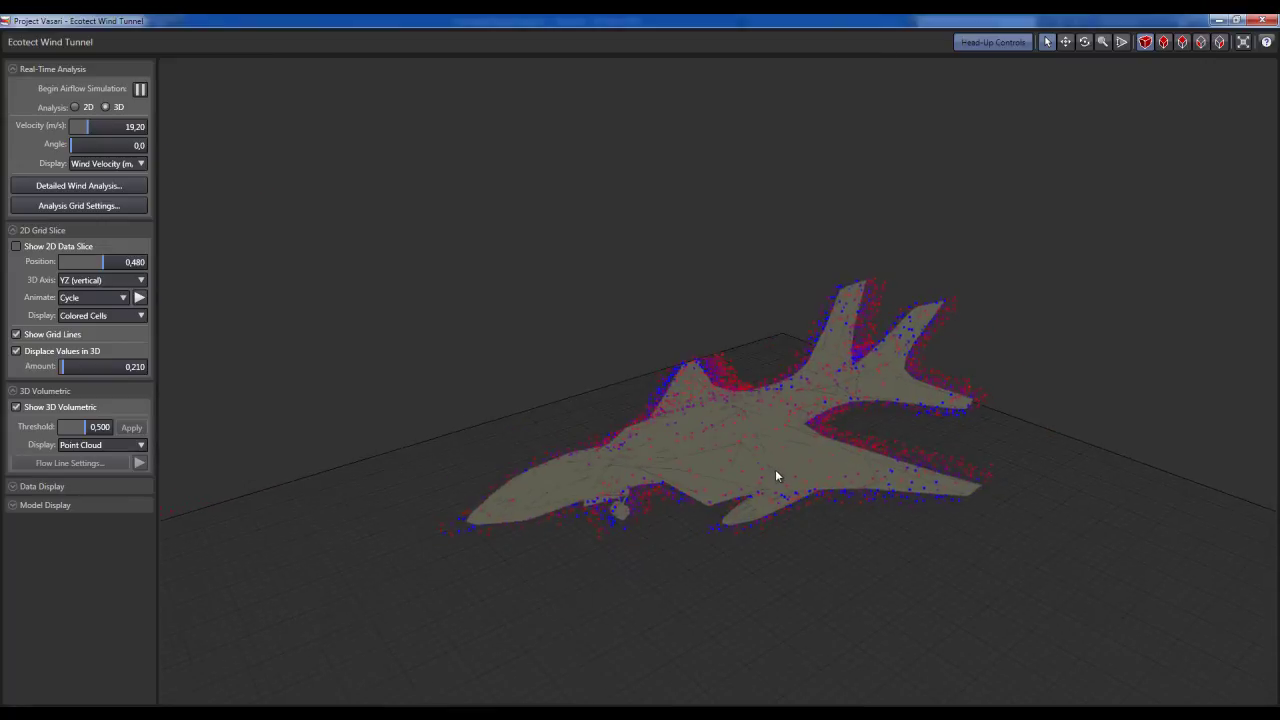
{"action": "left_click", "coordinate": [84, 445]}
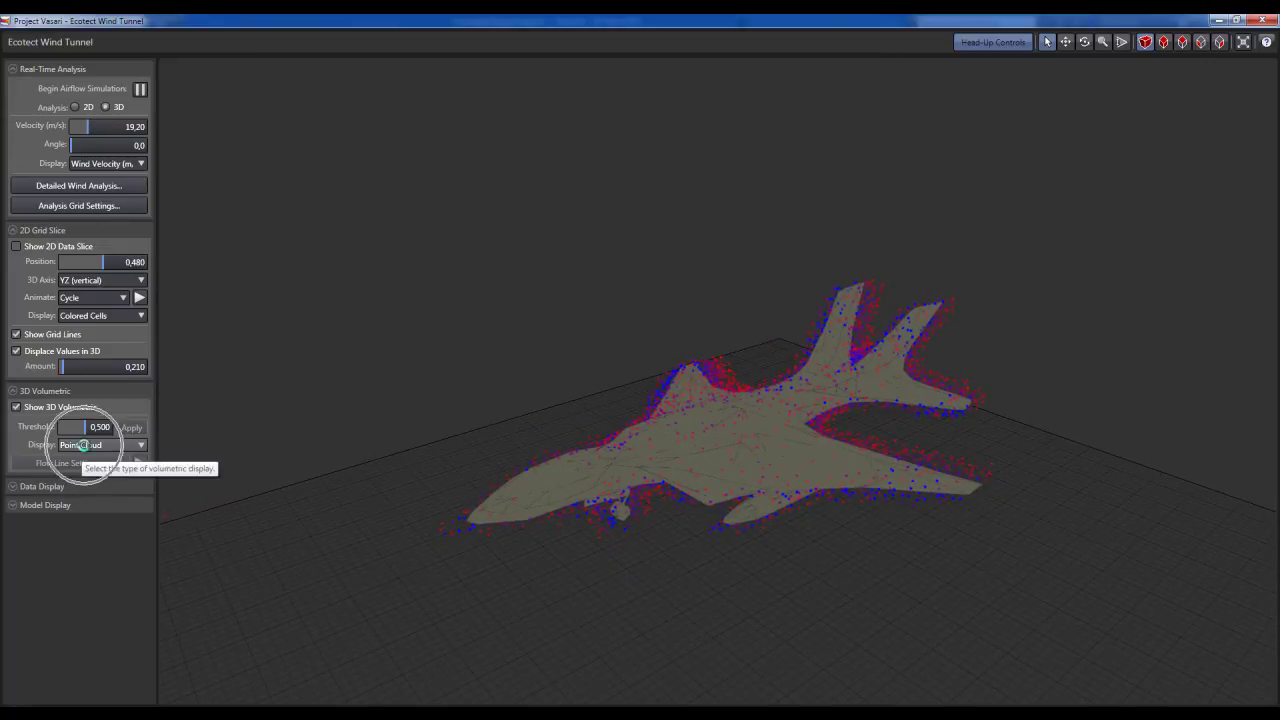
{"action": "left_click", "coordinate": [140, 446]}
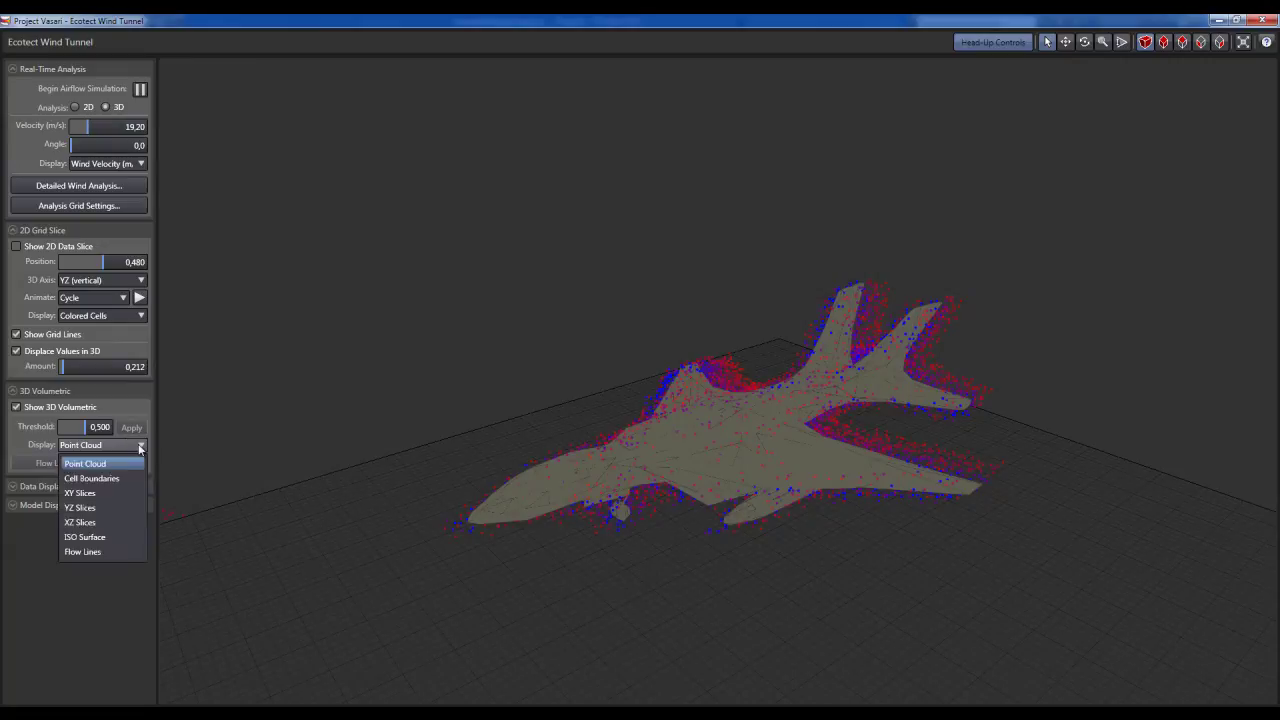
{"action": "left_click", "coordinate": [81, 508]}
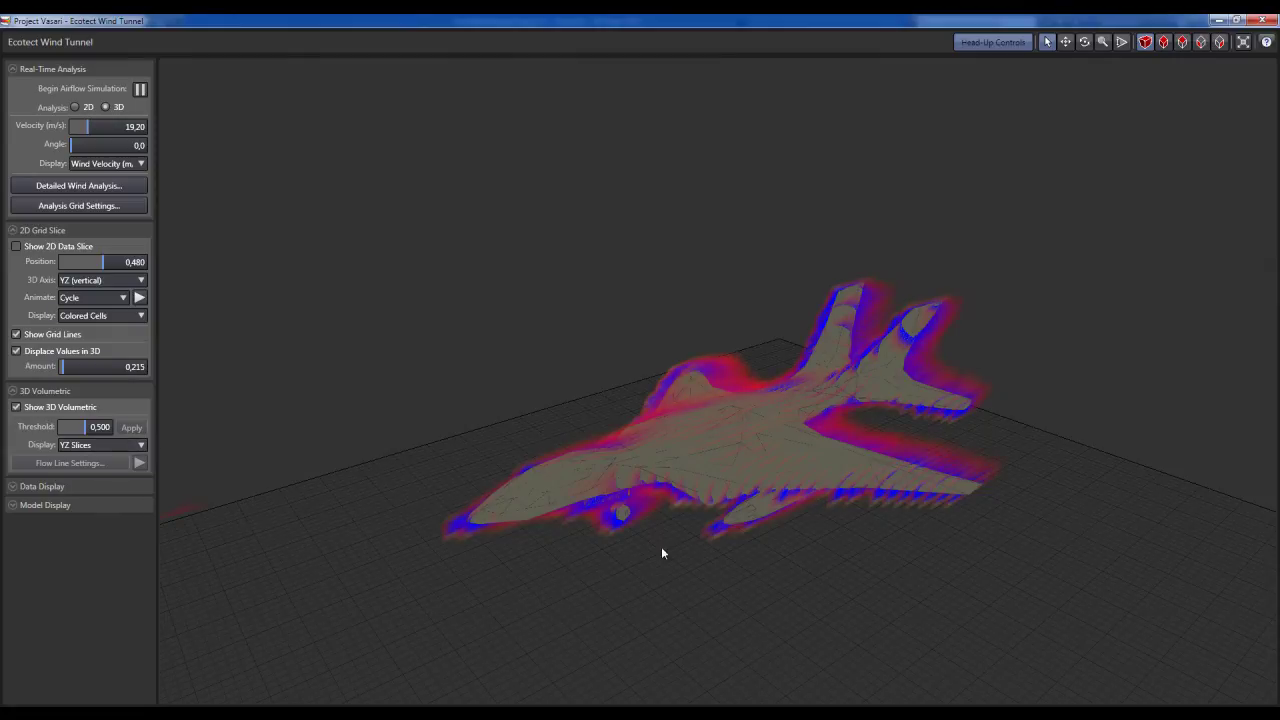
- Examine the YZ-slice airflow around the plane's nose, wings and tail from several angles and up close
{"action": "right_click_drag", "start_coordinate": [661, 547], "coordinate": [756, 551]}
{"action": "middle_click_drag", "start_coordinate": [756, 557], "coordinate": [729, 560]}
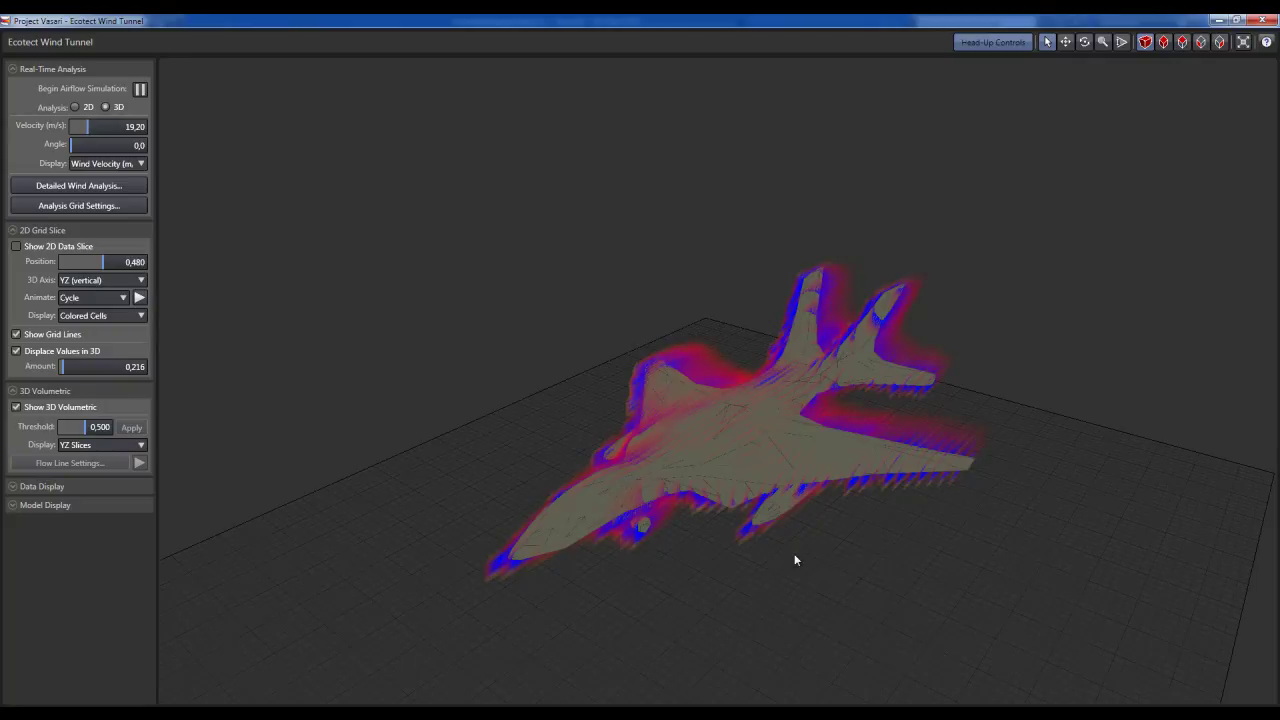
{"action": "middle_click_drag", "start_coordinate": [791, 557], "coordinate": [730, 540]}
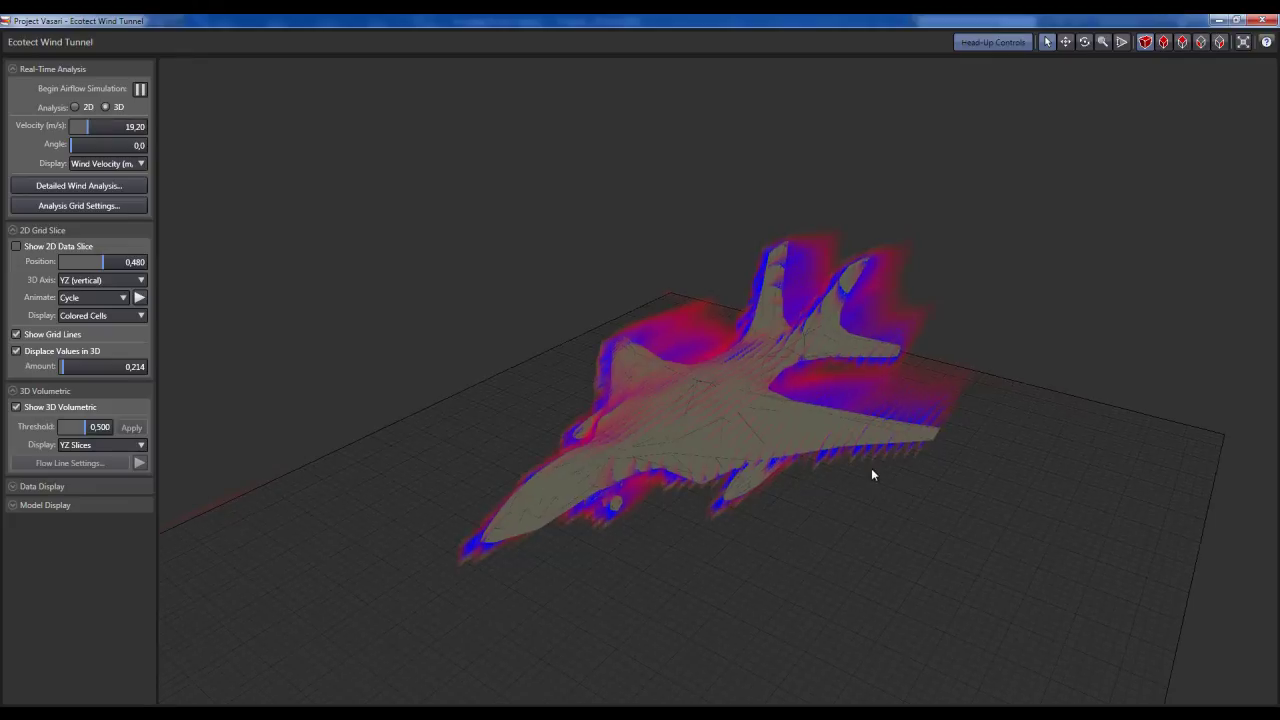
{"action": "middle_click_drag", "start_coordinate": [871, 468], "coordinate": [826, 440], "text": "shift"}
{"action": "scroll", "coordinate": [828, 468], "scroll_direction": "up", "scroll_amount": 4}
{"action": "right_click_drag", "start_coordinate": [840, 444], "coordinate": [709, 364]}
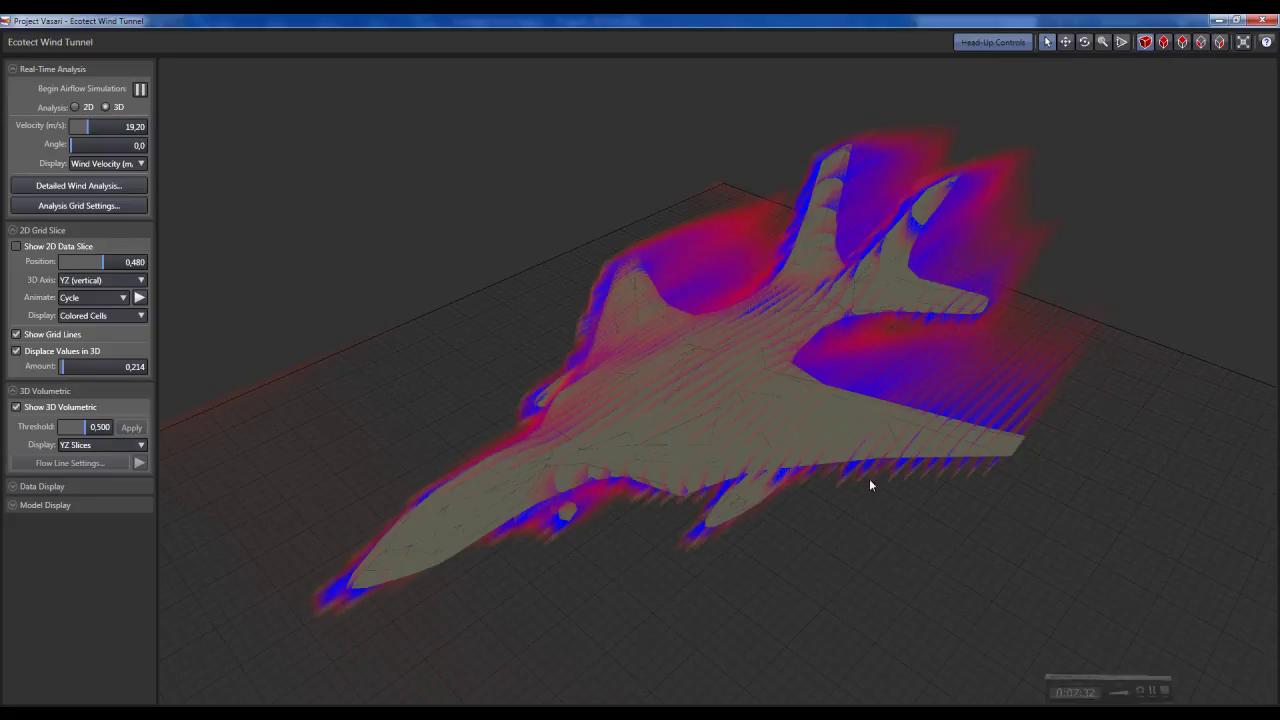
{"action": "mouse_move", "coordinate": [1019, 599]}
{"action": "right_mouse_down"}
{"action": "mouse_move", "coordinate": [978, 565]}
{"action": "mouse_move", "coordinate": [1029, 569]}
{"action": "mouse_move", "coordinate": [1037, 597]}
{"action": "right_mouse_up"}
{"action": "right_click_drag", "start_coordinate": [930, 566], "coordinate": [937, 561]}
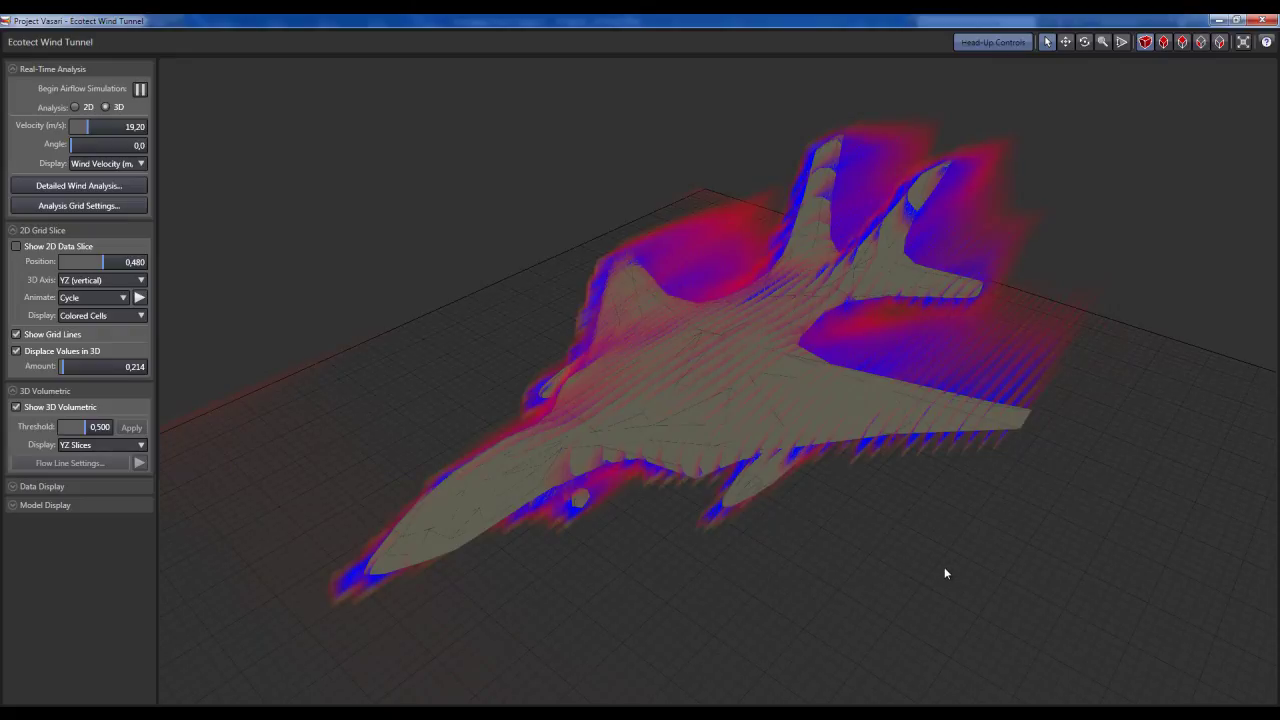